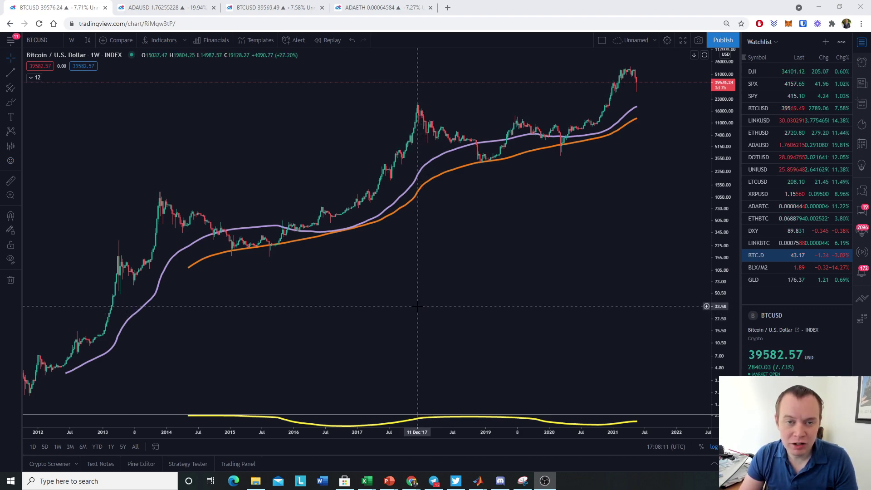
Handwrite the labels 100W and 200W with the brush below the Bitcoin price curve, and remove these drawings.
left_click(5, 109)
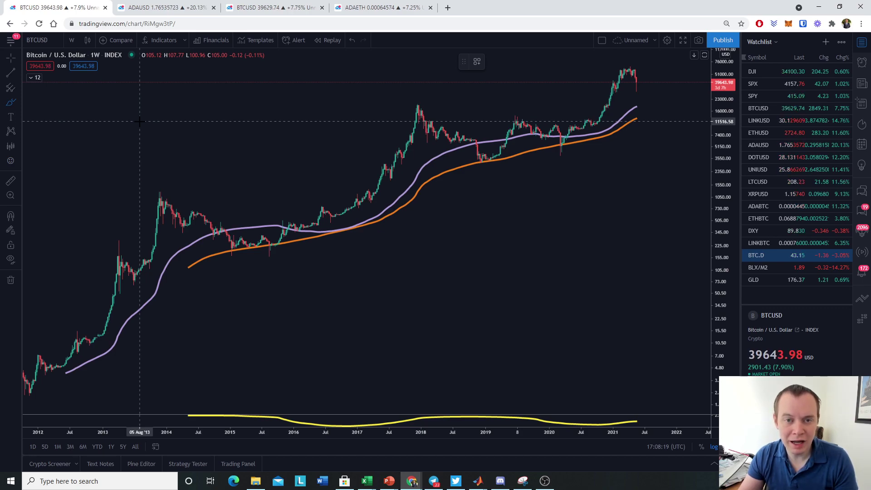
mouse_move(442, 247)
left_mouse_down()
mouse_move(433, 261)
mouse_move(442, 277)
mouse_move(491, 243)
left_mouse_up()
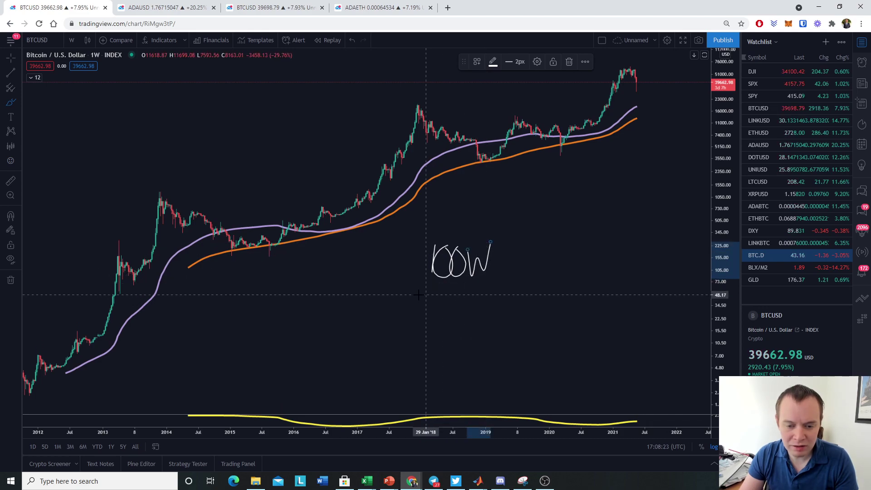
mouse_move(420, 287)
left_mouse_down()
mouse_move(423, 297)
mouse_move(463, 291)
mouse_move(495, 310)
mouse_move(502, 277)
left_mouse_up()
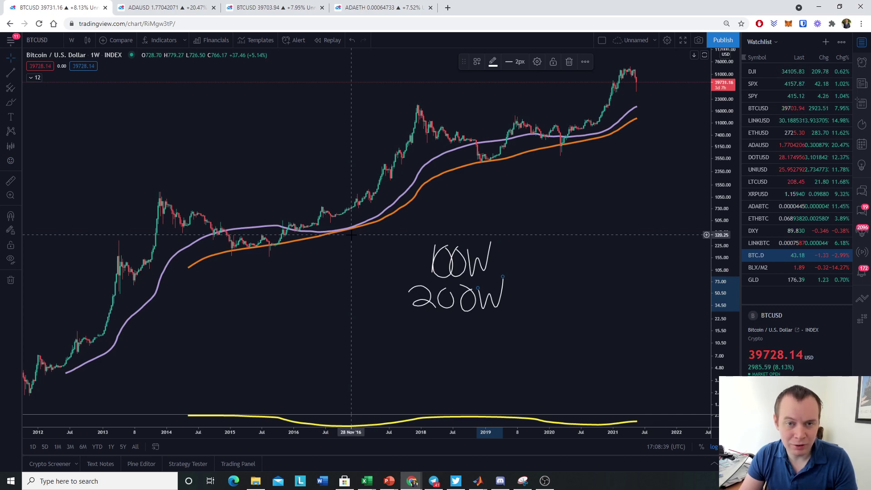
right_click(521, 255)
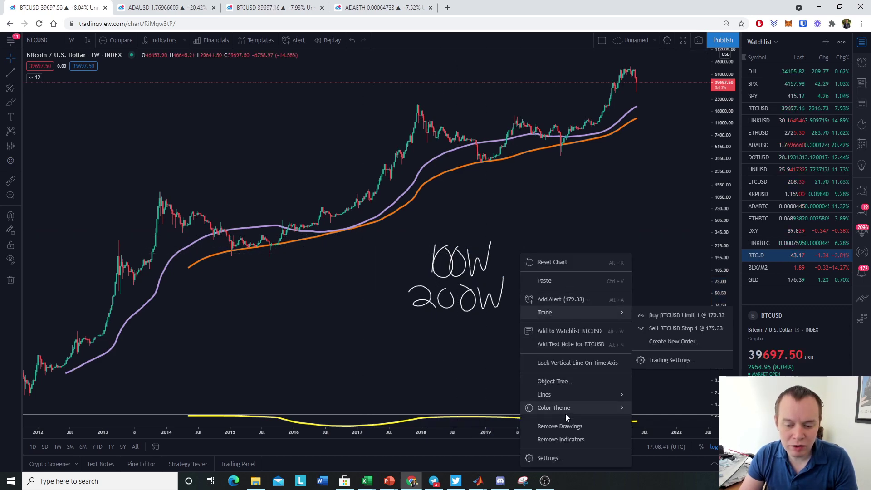
left_click(560, 426)
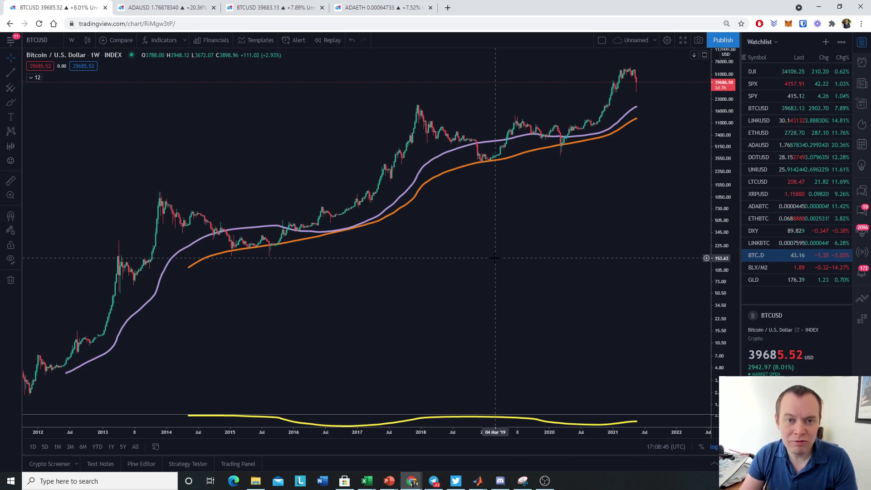
Draw brush arrows pointing at the purple and orange moving averages around mid-2017, and enlarge the lower indicator pane.
left_click(11, 102)
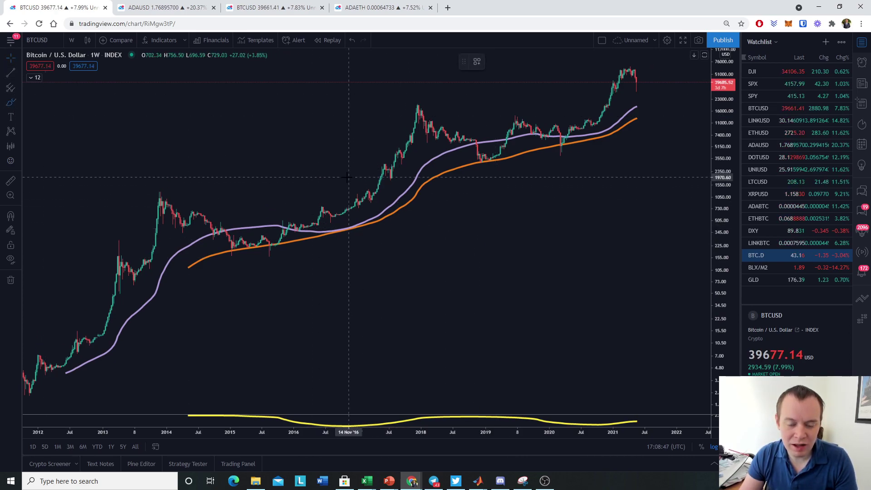
mouse_move(340, 172)
left_mouse_down()
mouse_move(391, 189)
mouse_move(389, 202)
mouse_move(423, 243)
left_mouse_up()
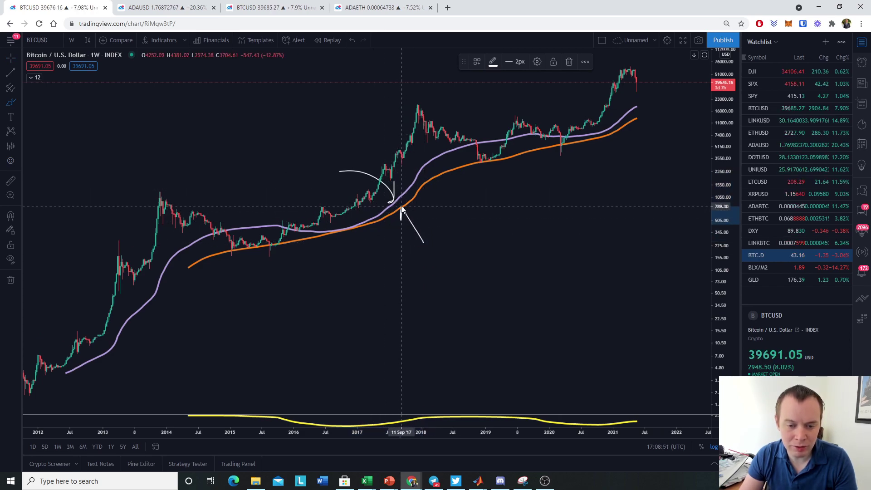
left_click_drag(598, 412, 576, 228)
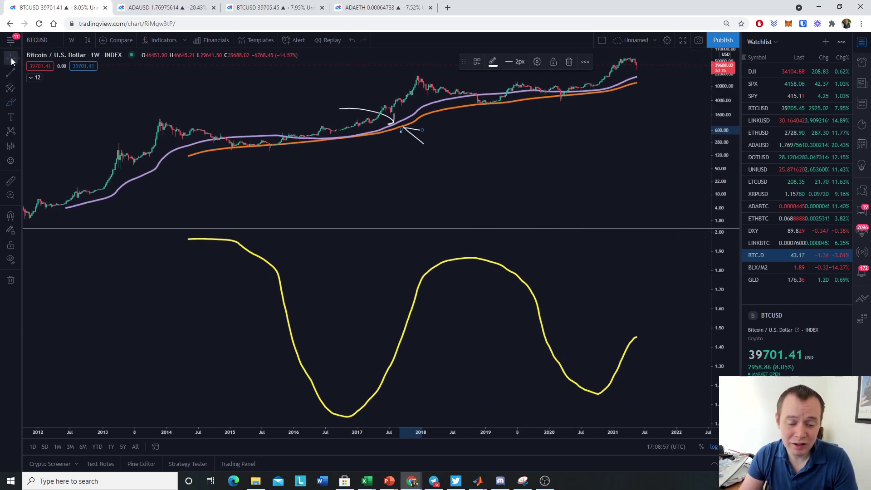
Draw a descending trend line along the yellow indicator's peaks, from about 1.97 in July 2014 to about 1.78 in December 2021.
left_click(10, 102)
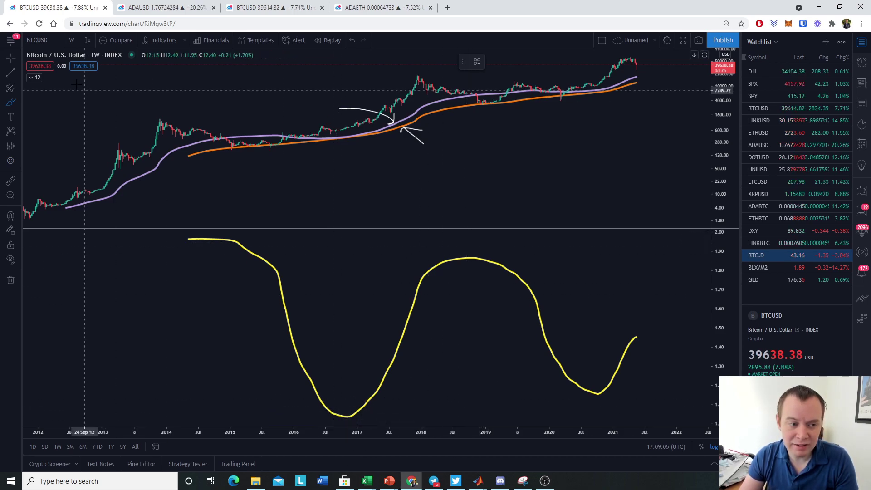
left_click(13, 76)
left_click(202, 238)
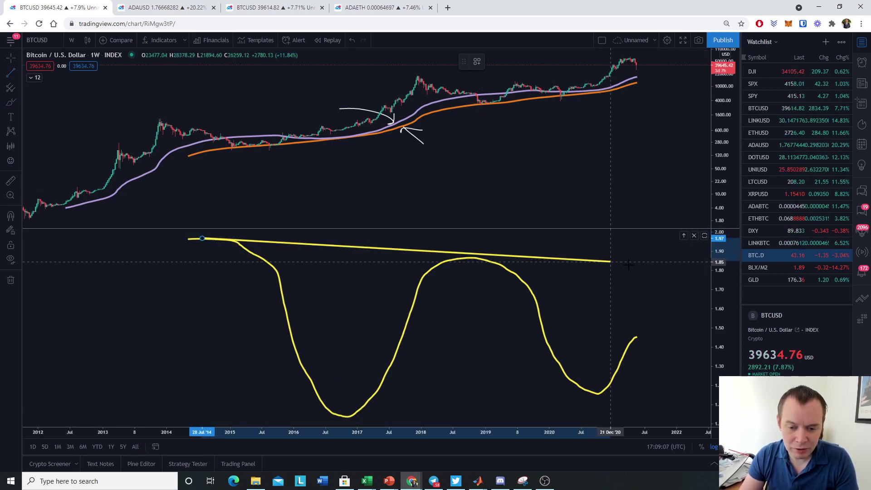
left_click(673, 274)
scroll(673, 274, "down", 2)
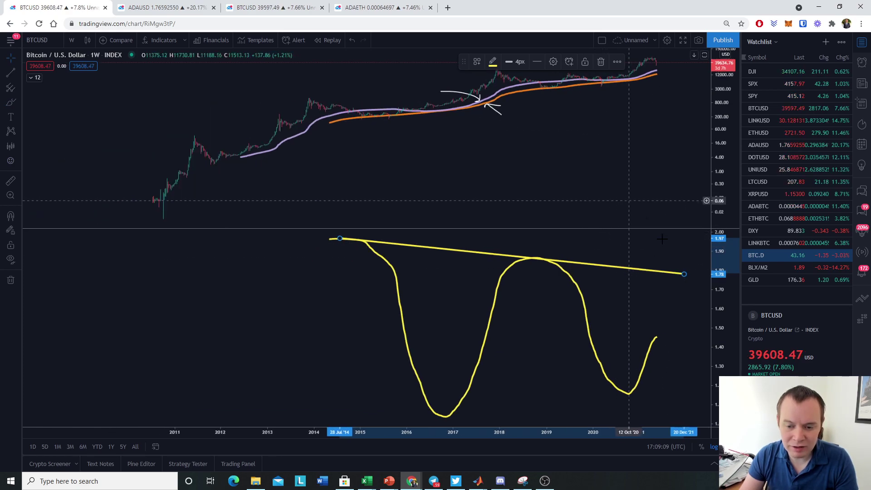
Draw an ascending trend line under the yellow indicator's troughs, from about 0.97 in September 2014 to about 1.17 in October 2021.
left_click(28, 92)
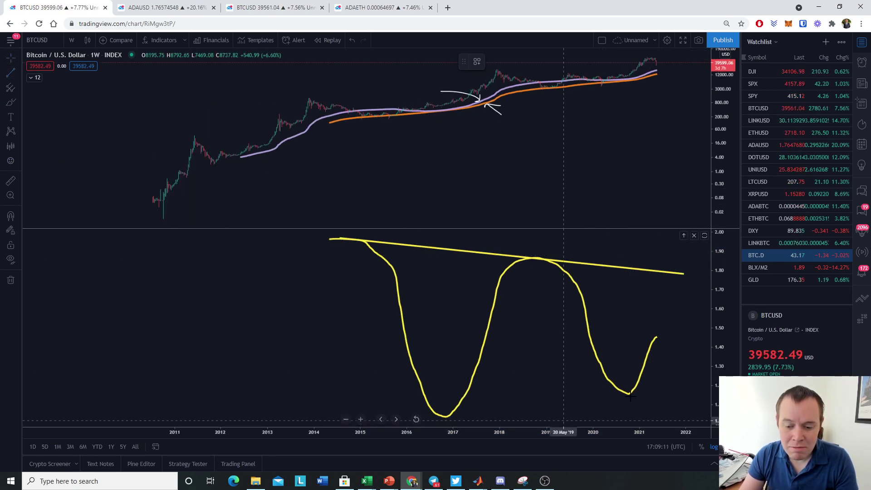
key("alt+t")
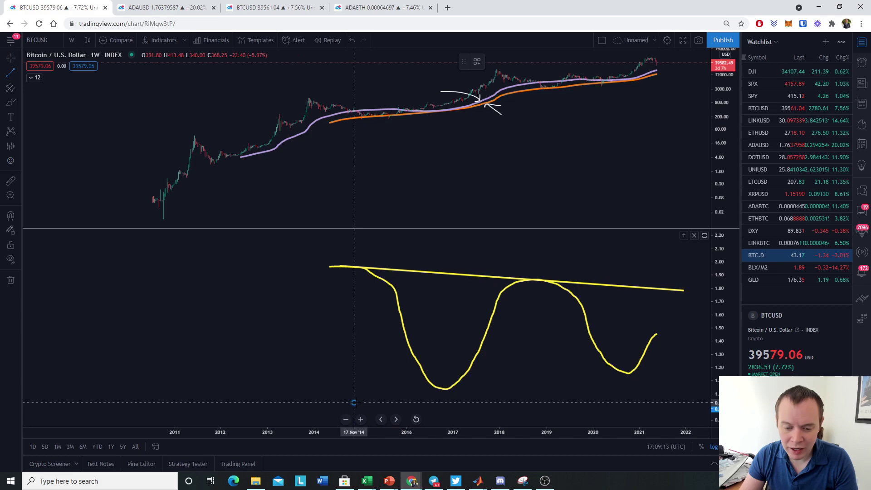
left_click(354, 402)
left_click(672, 371)
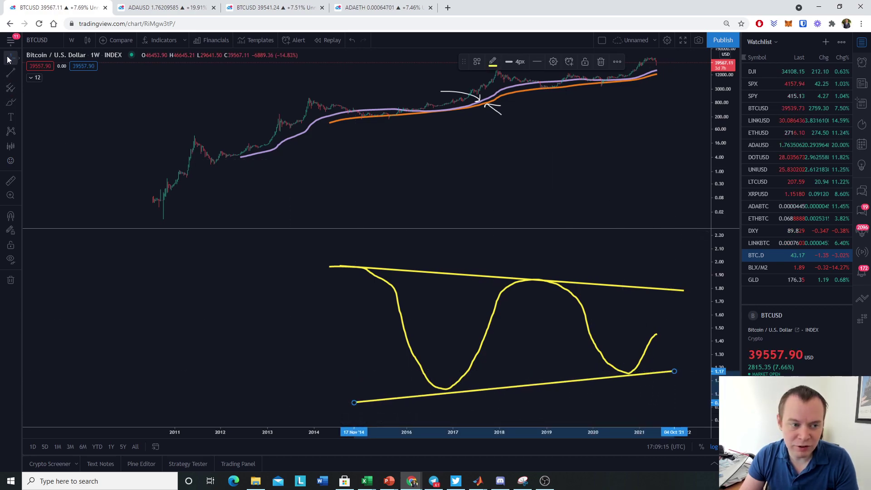
mouse_move(364, 407)
left_mouse_down()
mouse_move(373, 410)
mouse_move(354, 401)
left_mouse_up()
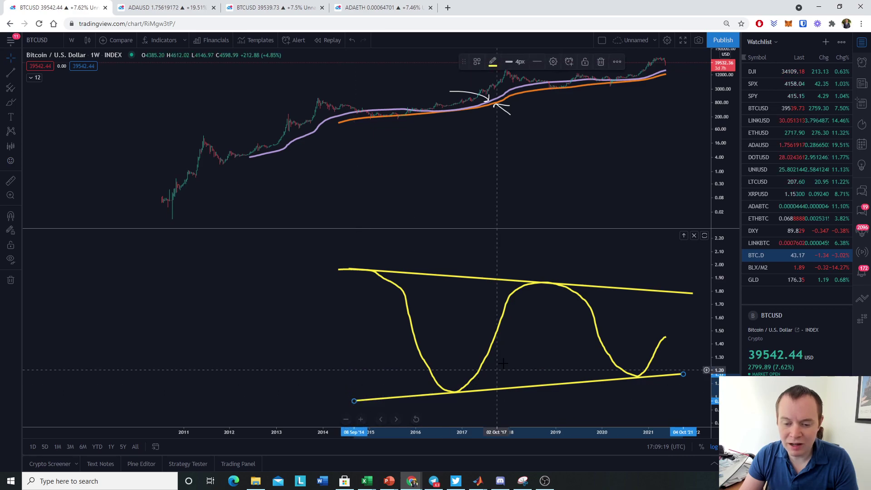
Change the line colour of the trend line under the troughs to white.
double_click(578, 383)
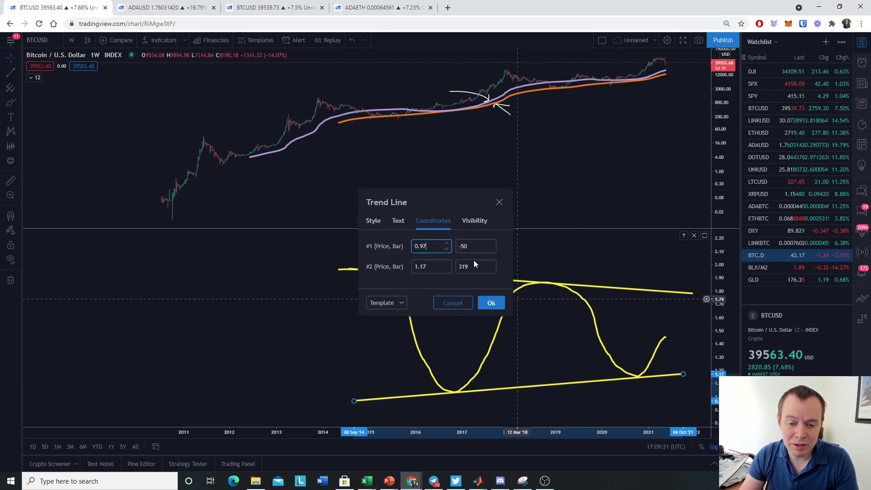
left_click(373, 221)
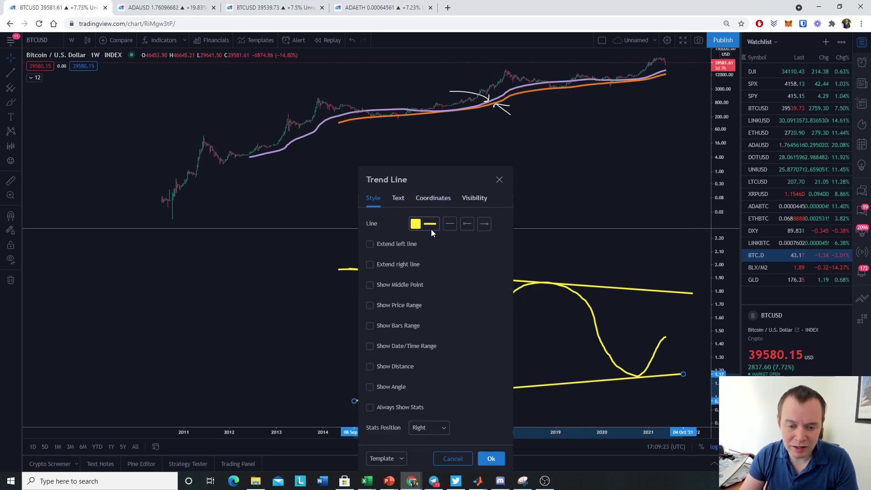
left_click(430, 226)
left_click(417, 240)
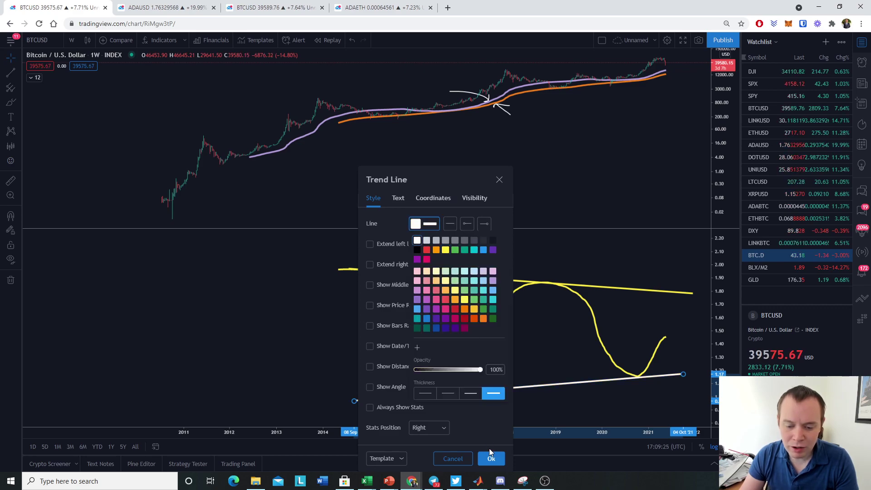
left_click(491, 459)
Change the line colour of the trend line along the peaks to white.
left_click(496, 283)
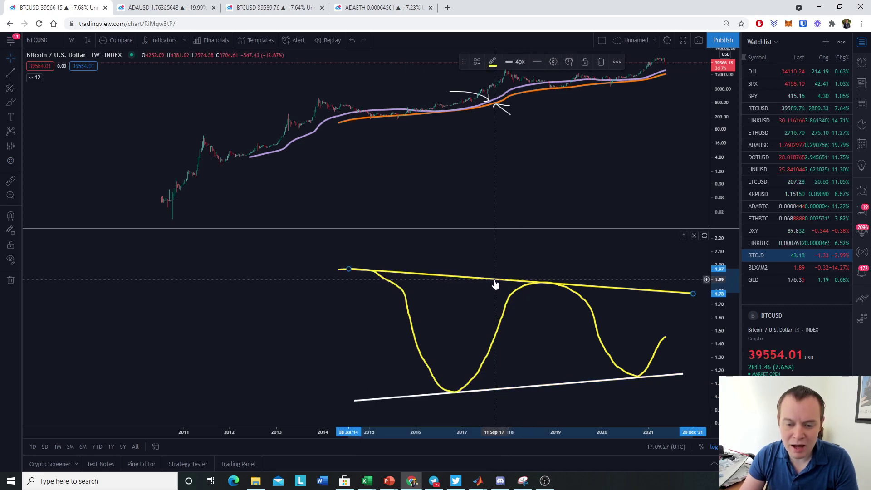
double_click(495, 281)
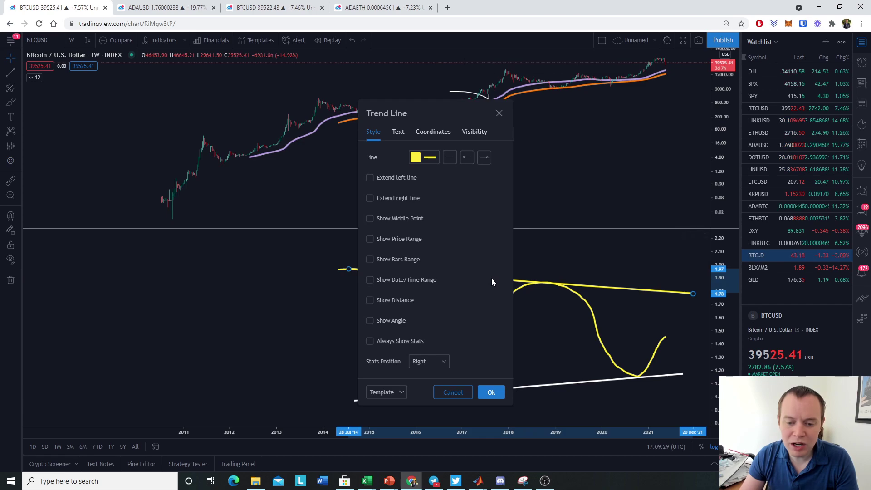
left_click(424, 157)
left_click(418, 174)
left_click(491, 391)
Draw brush arrows at the moving averages' closest points in late 2016 and late 2020, and circle the indicator's matching troughs.
scroll(483, 352, "up", 3)
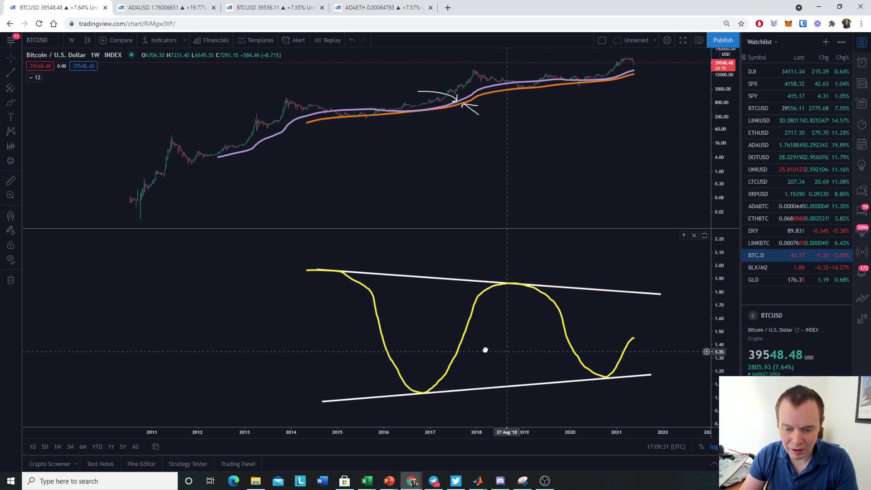
left_click_drag(706, 414, 706, 367)
scroll(706, 354, "down", 2)
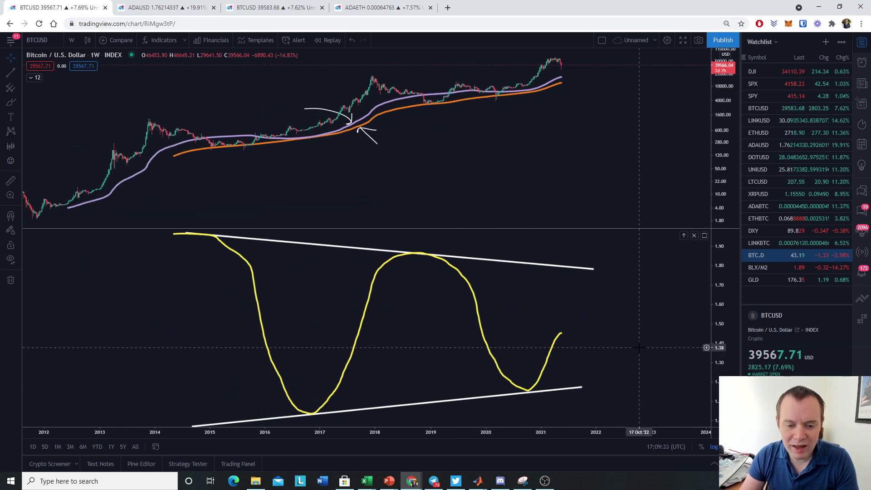
double_click(717, 300)
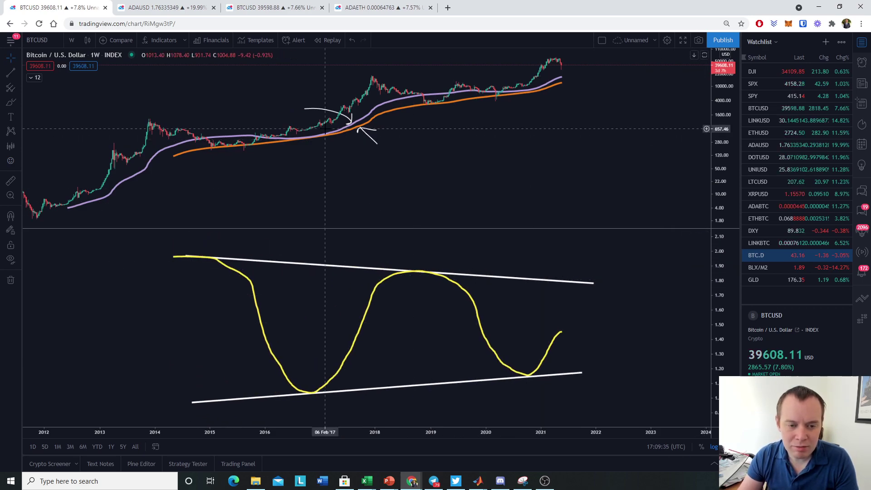
left_click(10, 102)
mouse_move(316, 179)
left_mouse_down()
mouse_move(310, 138)
mouse_move(316, 142)
left_mouse_up()
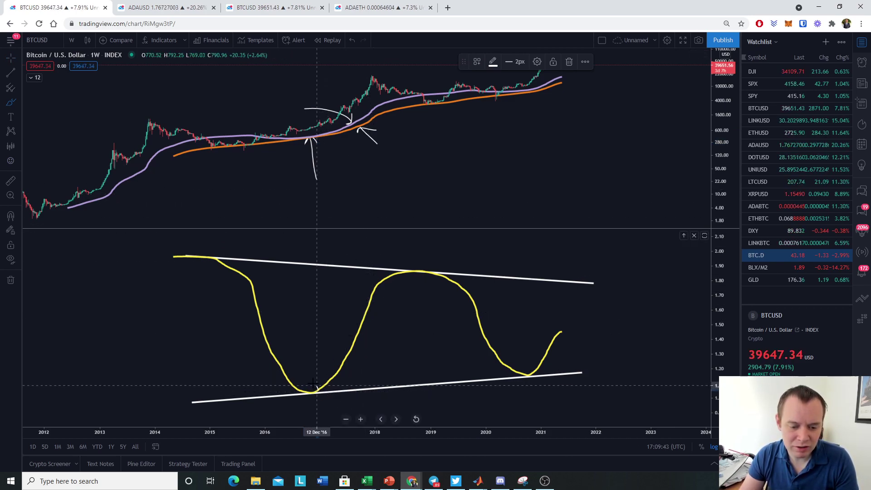
mouse_move(314, 385)
left_mouse_down()
mouse_move(302, 399)
mouse_move(319, 389)
left_mouse_up()
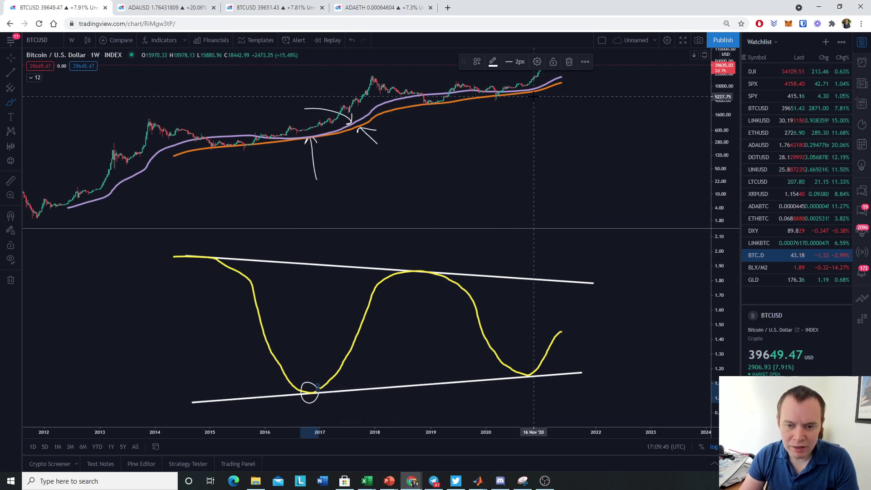
mouse_move(528, 93)
left_mouse_down()
mouse_move(538, 132)
mouse_move(543, 102)
left_mouse_up()
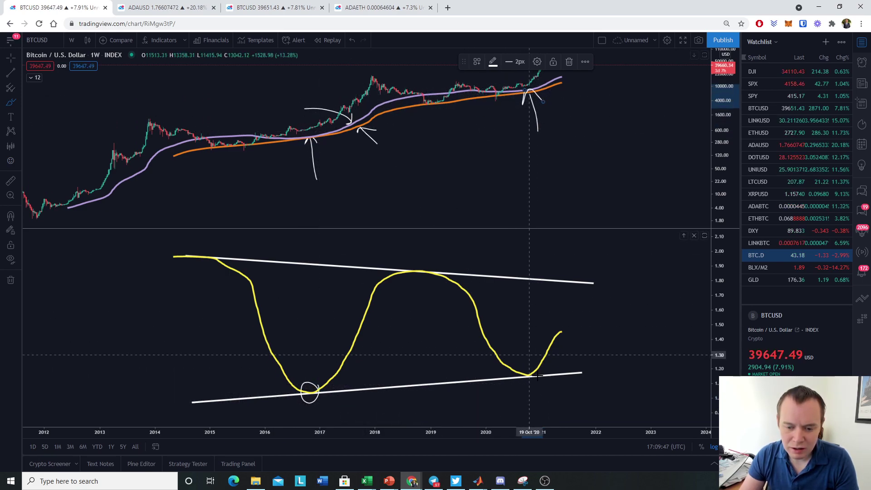
mouse_move(531, 365)
left_mouse_down()
mouse_move(516, 376)
mouse_move(529, 373)
left_mouse_up()
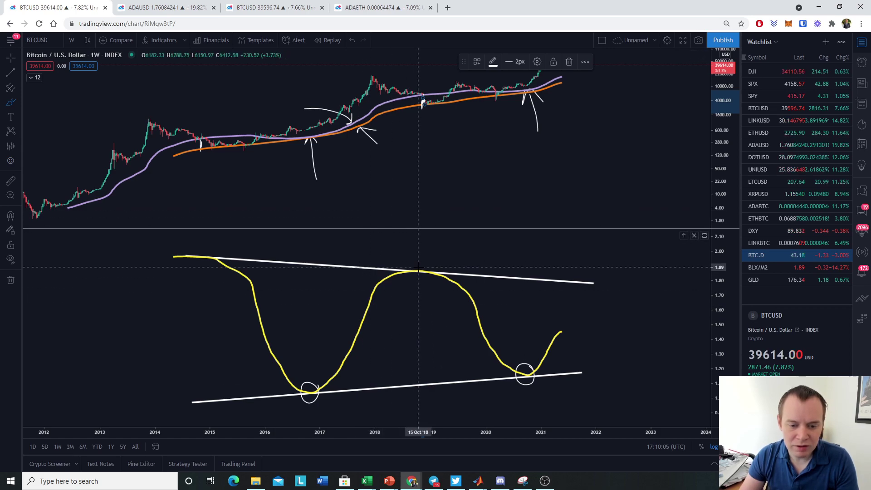
Mark the gaps between the moving averages in late 2014 and late 2018, and circle the indicator's matching peaks.
left_click_drag(194, 249, 187, 251)
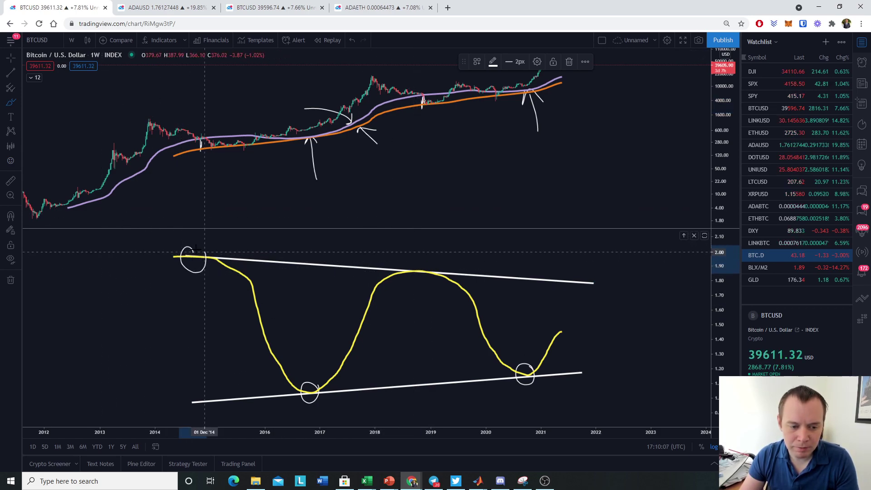
left_click_drag(422, 261, 429, 266)
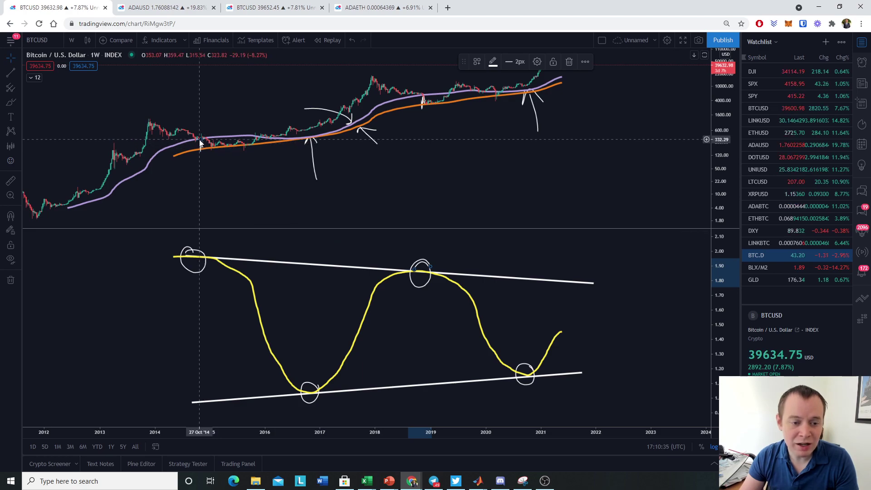
left_click_drag(201, 138, 201, 151)
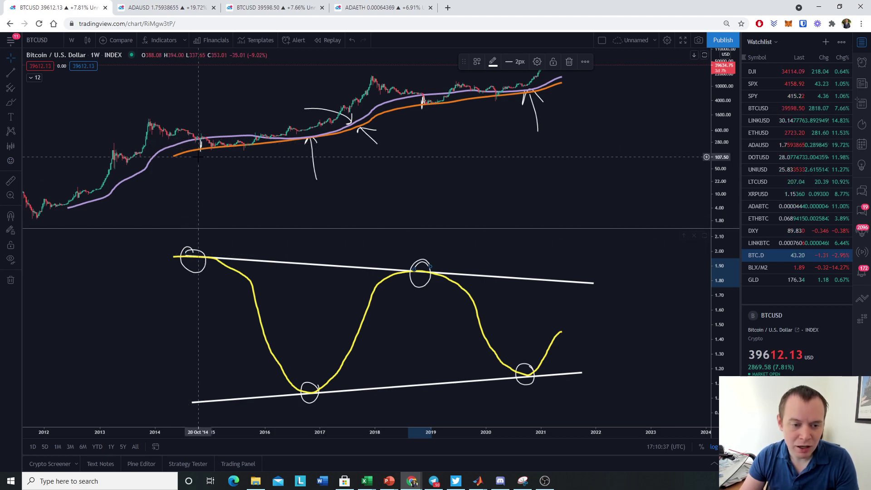
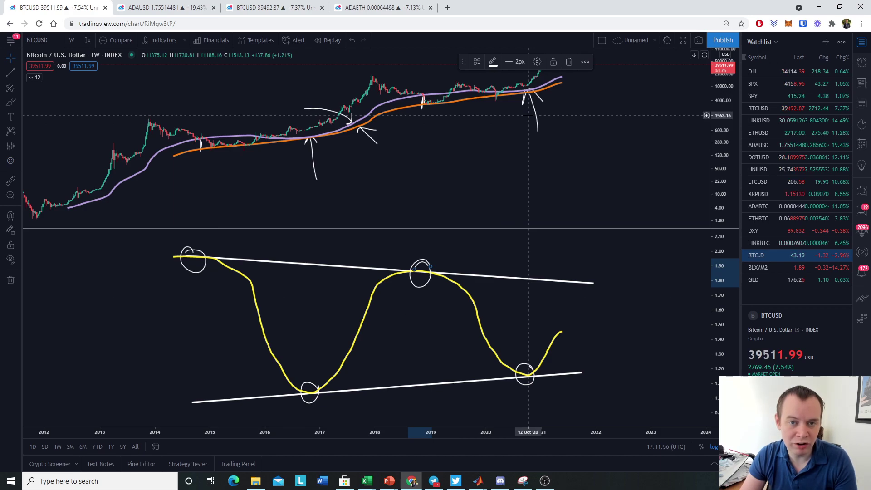
Handwrite the labels CU above the indicator's 2016 trough and CD below its 2018 peak with the brush.
left_click(11, 102)
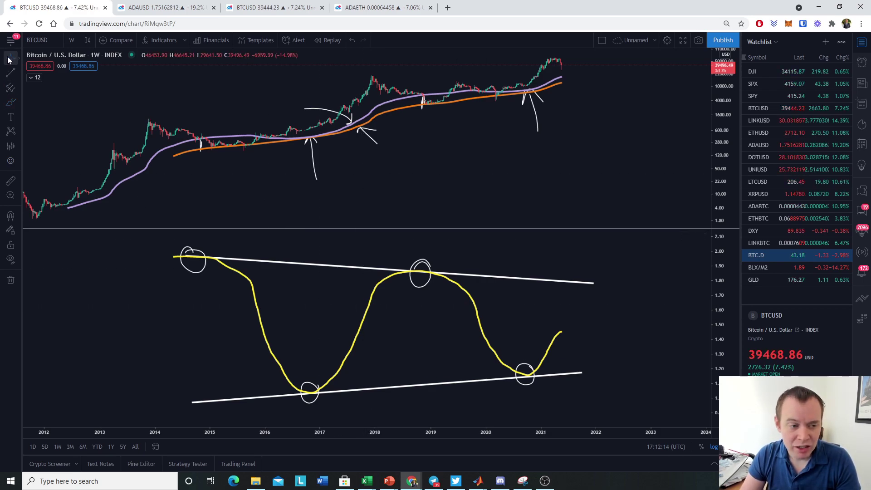
left_click(11, 103)
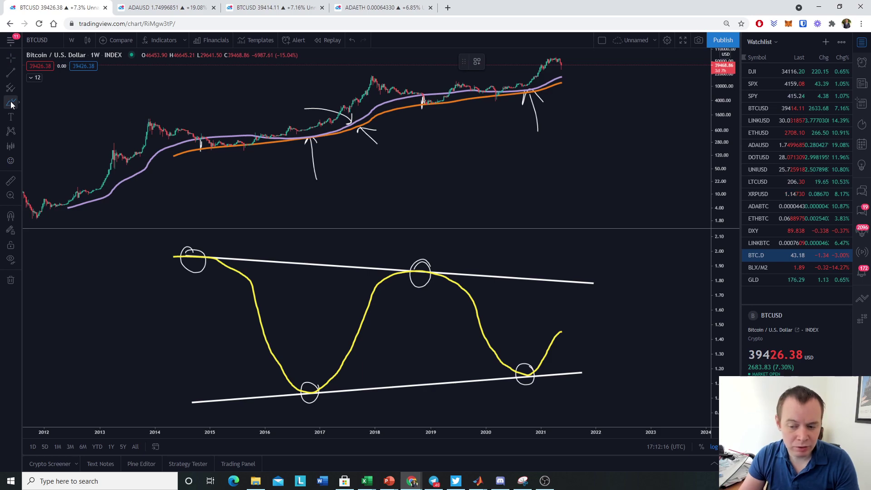
mouse_move(288, 314)
left_mouse_down()
mouse_move(277, 318)
mouse_move(293, 333)
mouse_move(307, 330)
left_mouse_up()
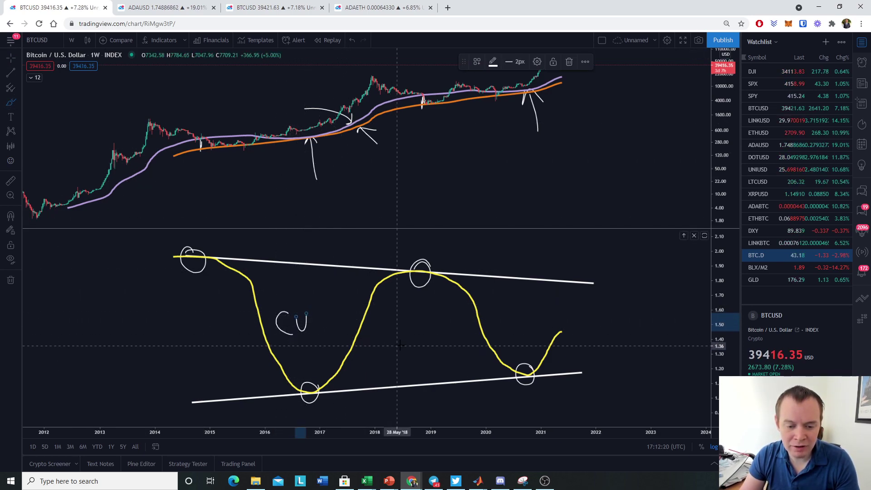
left_click_drag(417, 323, 423, 335)
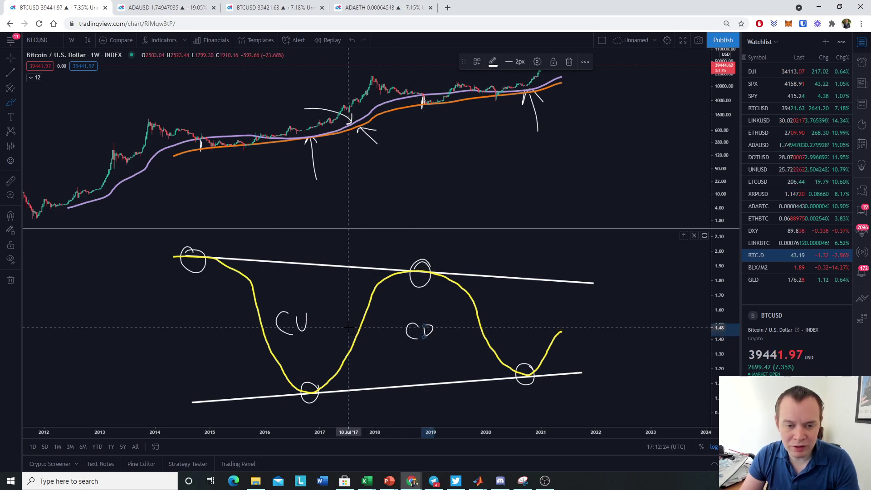
Brush dashes across the indicator's midpoints in late 2015, late 2017 and late 2019, and circle the late-2015 price action and the late-2017 dash.
left_click_drag(350, 327, 368, 325)
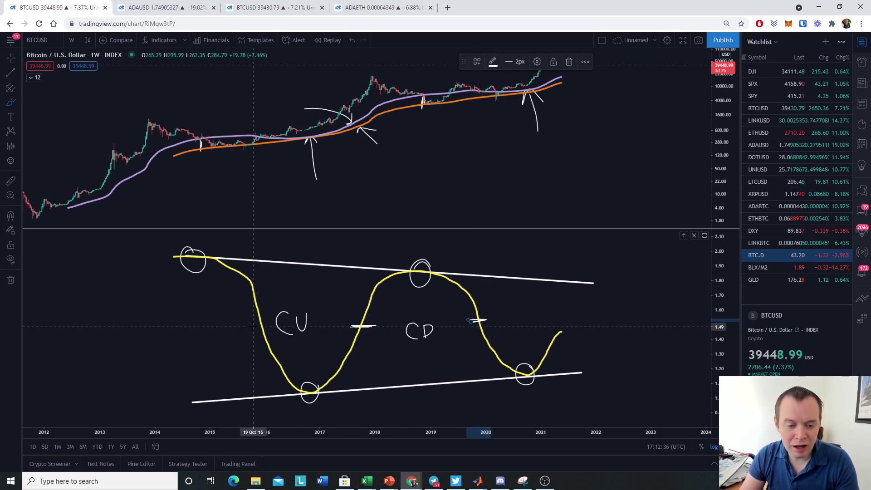
left_click_drag(251, 325, 274, 323)
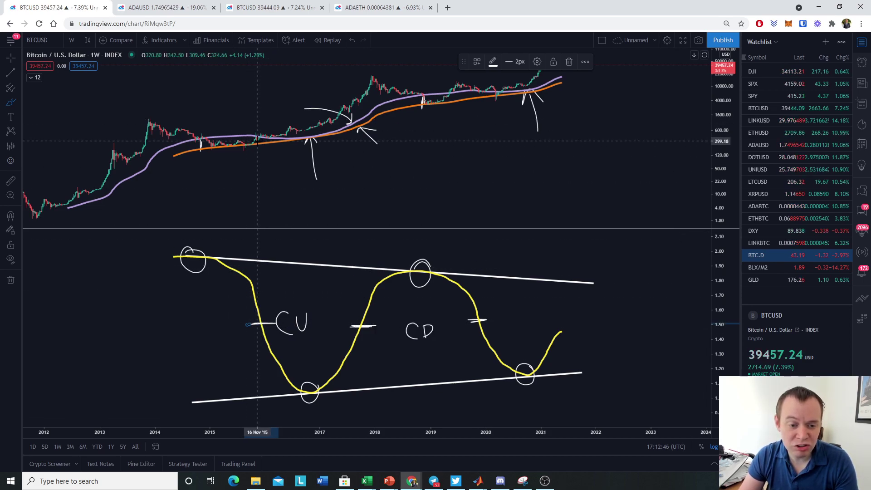
left_click_drag(257, 128, 251, 129)
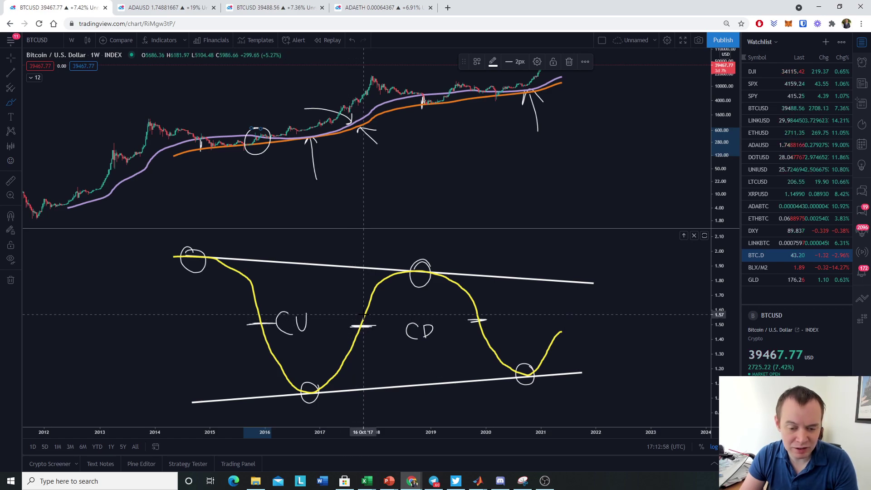
left_click_drag(363, 315, 370, 313)
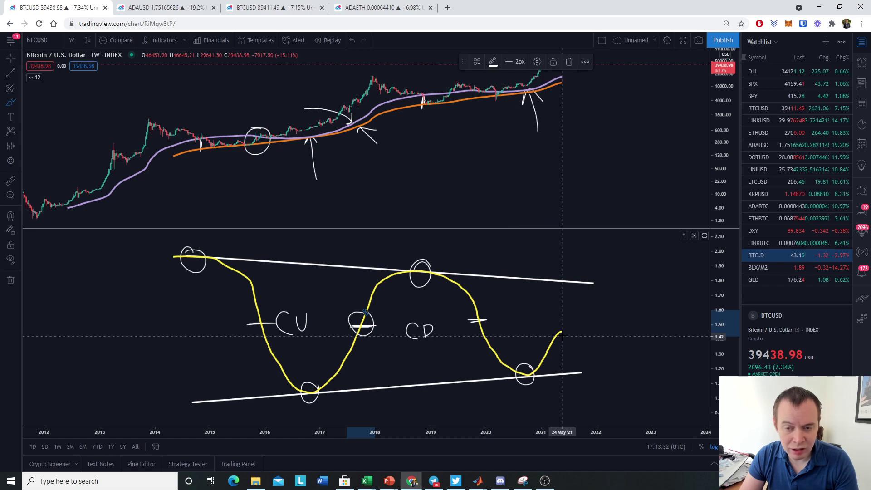
Try a brush sketch extending the indicator upward from mid-2021 to about 1.75 in April 2022, and delete the stroke.
scroll(561, 336, "down", 2)
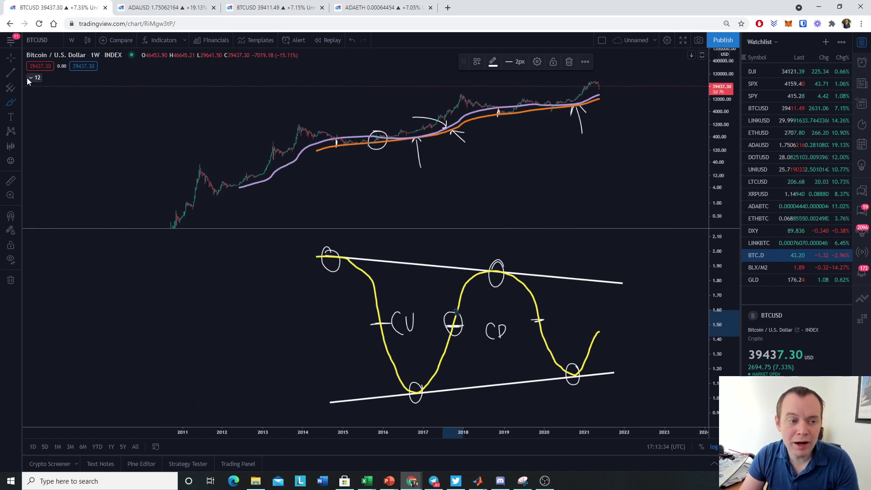
scroll(497, 174, "right", 3)
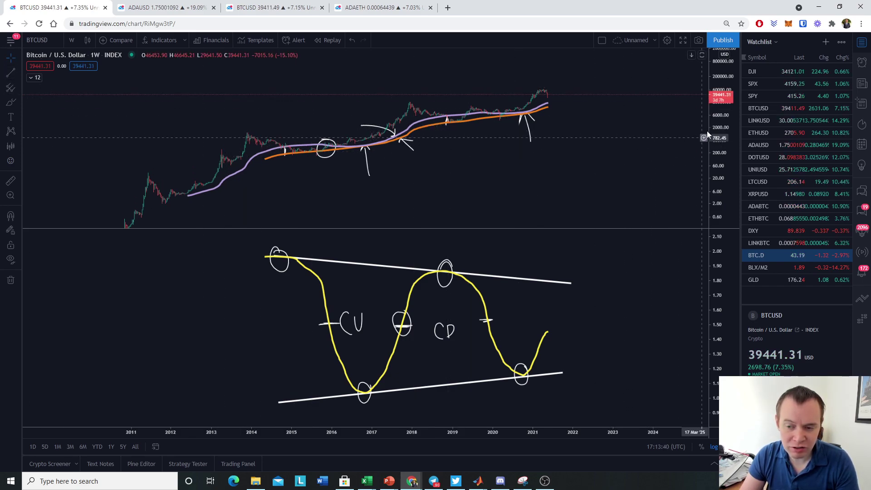
scroll(606, 153, "down", 3)
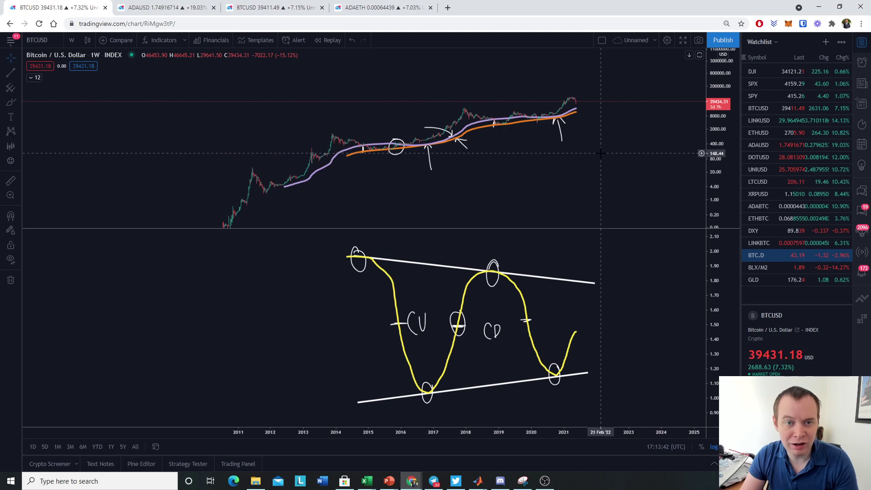
scroll(576, 273, "up", 3)
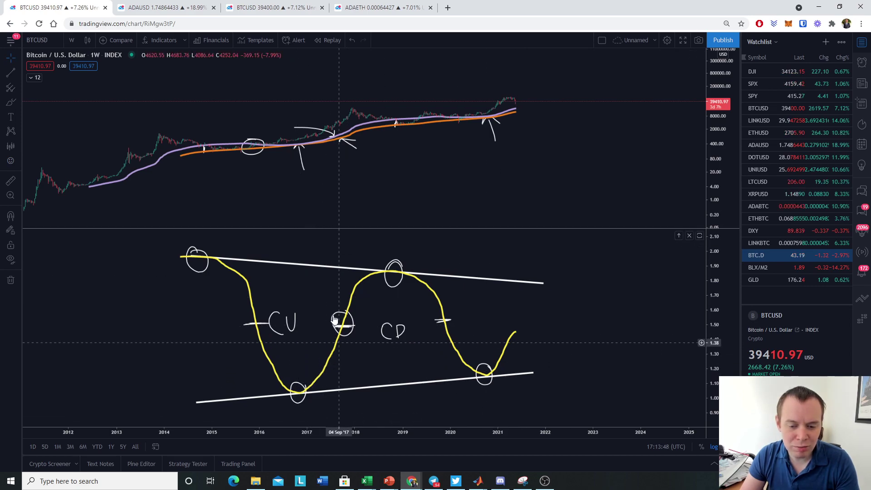
left_click(10, 103)
mouse_move(512, 343)
left_mouse_down()
mouse_move(527, 307)
mouse_move(562, 287)
left_mouse_up()
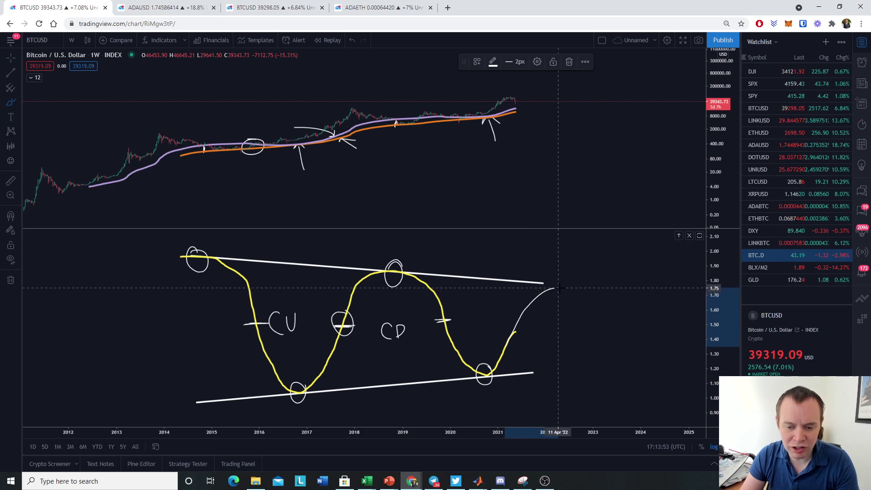
left_click(570, 62)
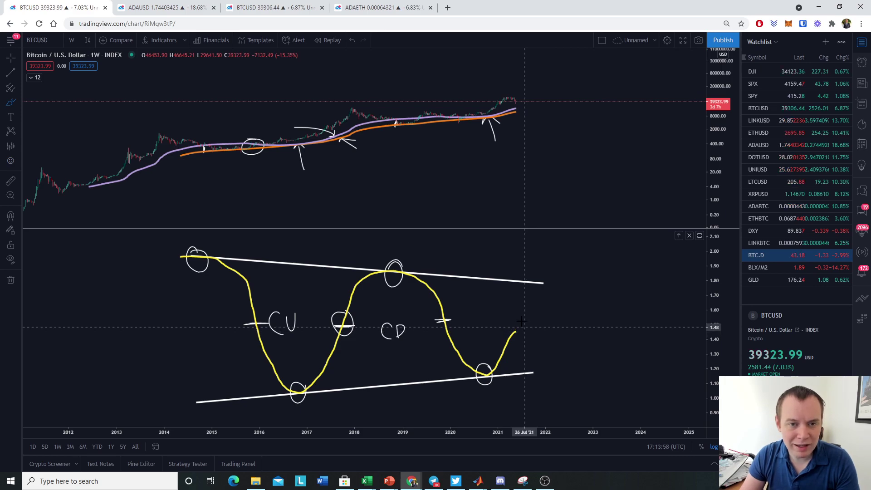
Enlarge the price pane and draw a Date Range 200 bars back from the latest candle to 24 July 2017.
double_click(25, 168)
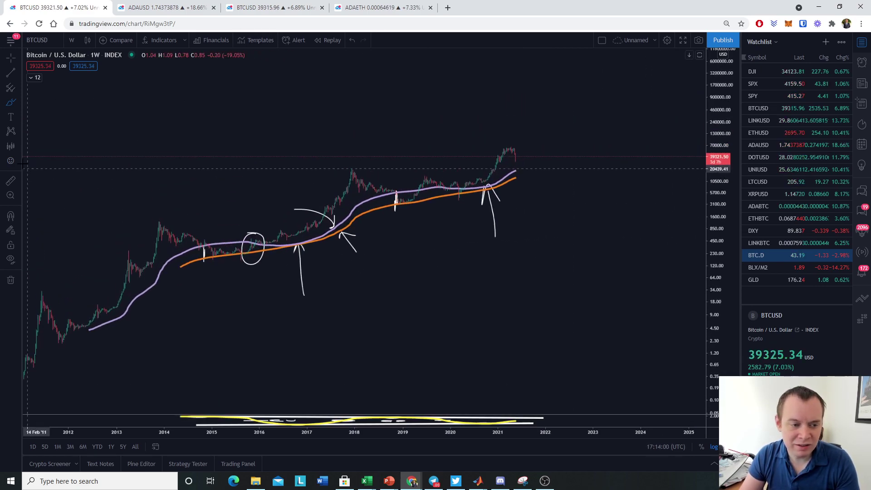
left_click(18, 145)
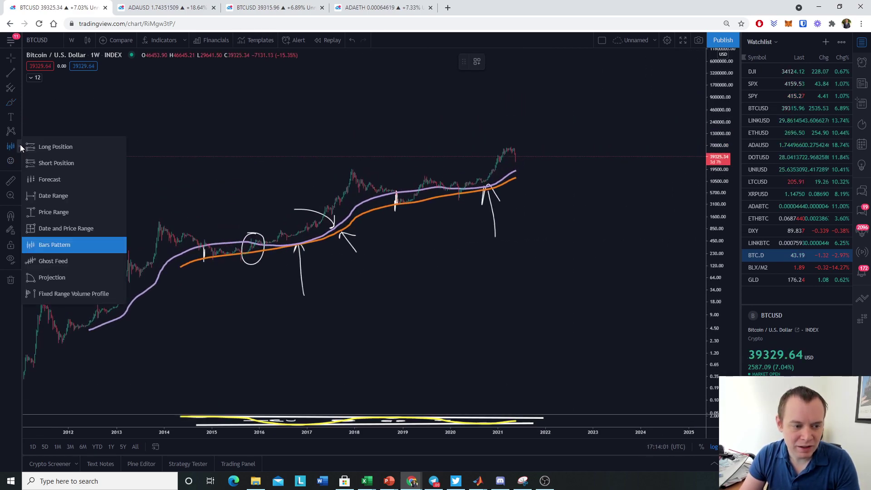
left_click(54, 196)
left_click(517, 154)
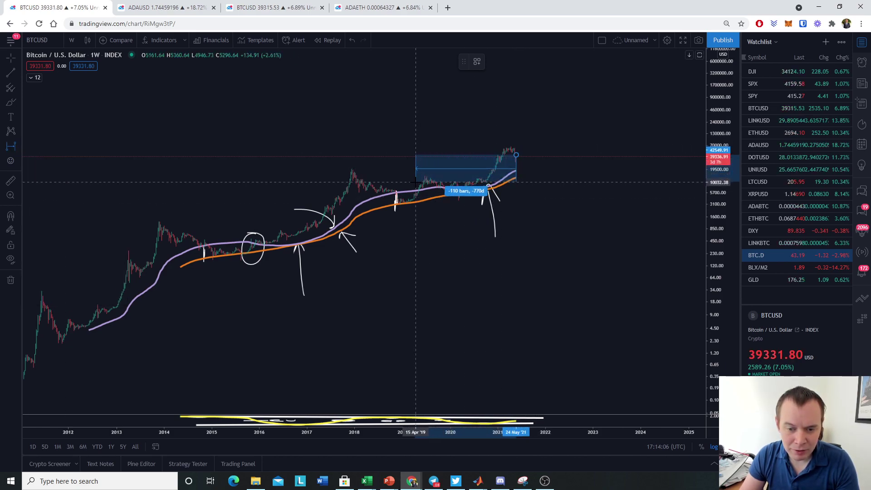
left_click(334, 207)
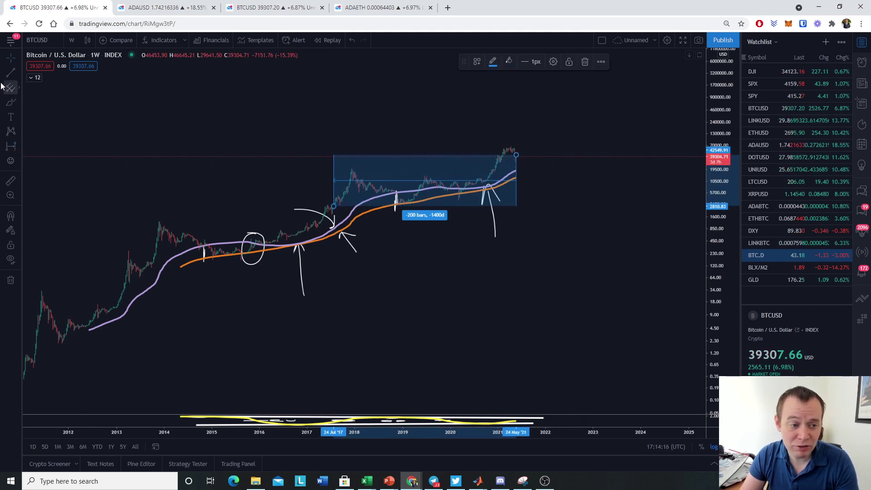
Draw a second Date Range 100 bars back from 17 May 2021 to 17 June 2019.
left_click(11, 146)
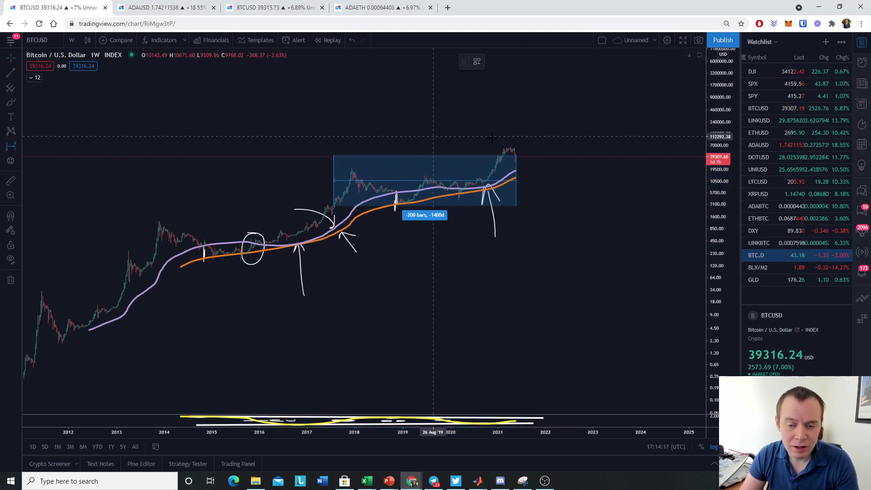
left_click(516, 154)
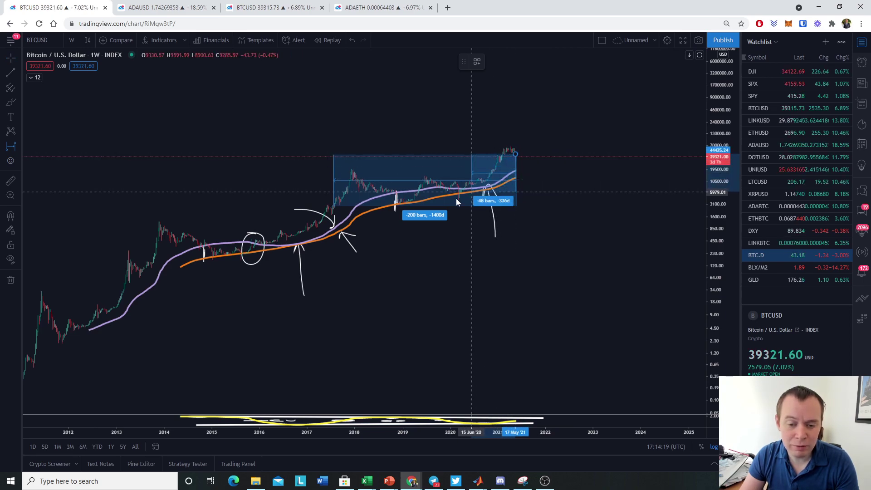
left_click(423, 183)
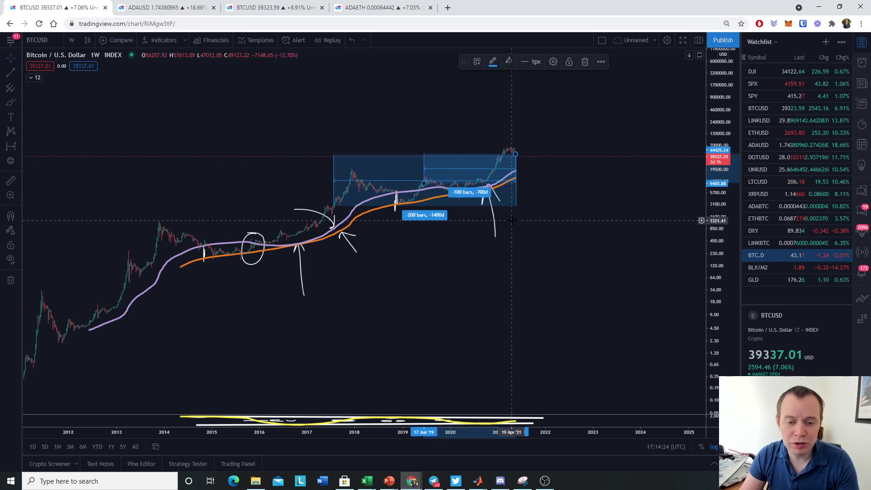
Mark the mid-2019 price at the start of the 100-bar date range with a brush circle.
left_click(11, 102)
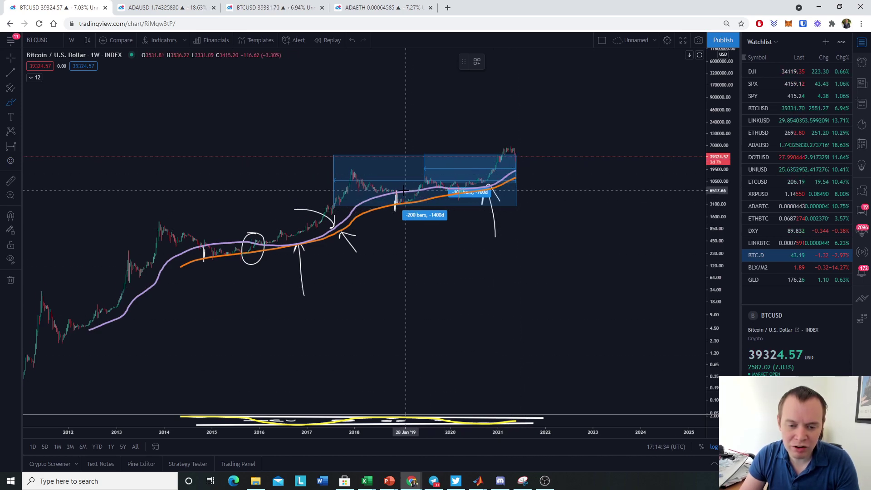
mouse_move(431, 178)
left_mouse_down()
mouse_move(420, 174)
mouse_move(435, 187)
left_mouse_up()
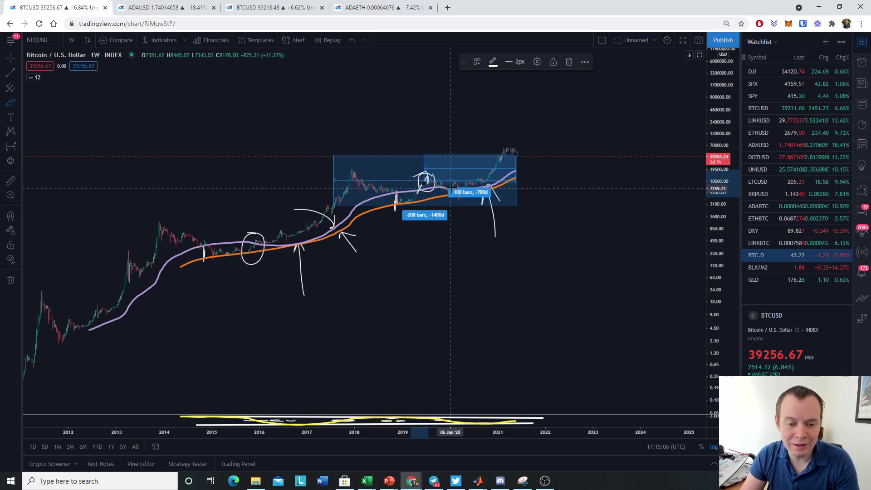
key("Escape")
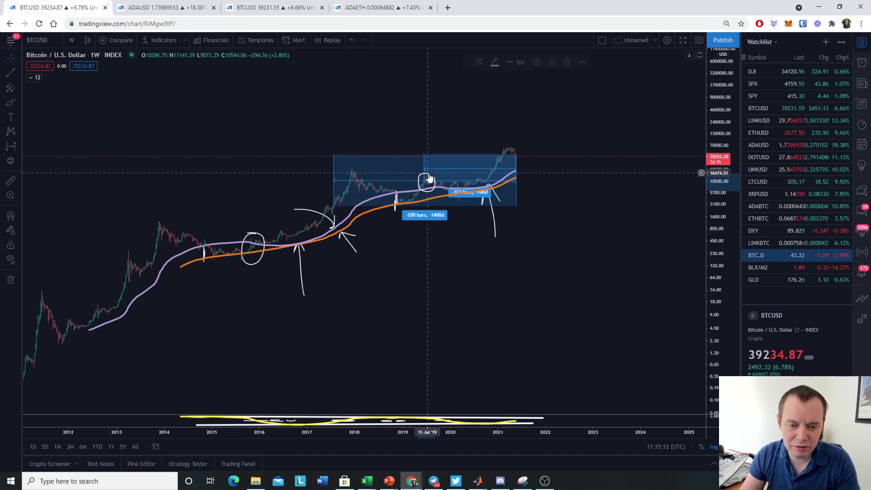
Delete the mid-2019 brush circle and the 200-bar date range from the price chart.
scroll(432, 173, "up", 3)
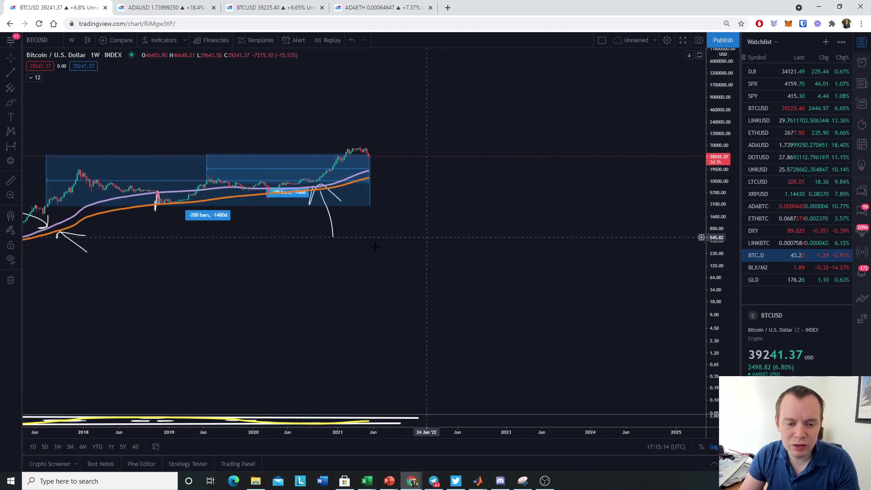
left_click_drag(39, 160, 202, 227)
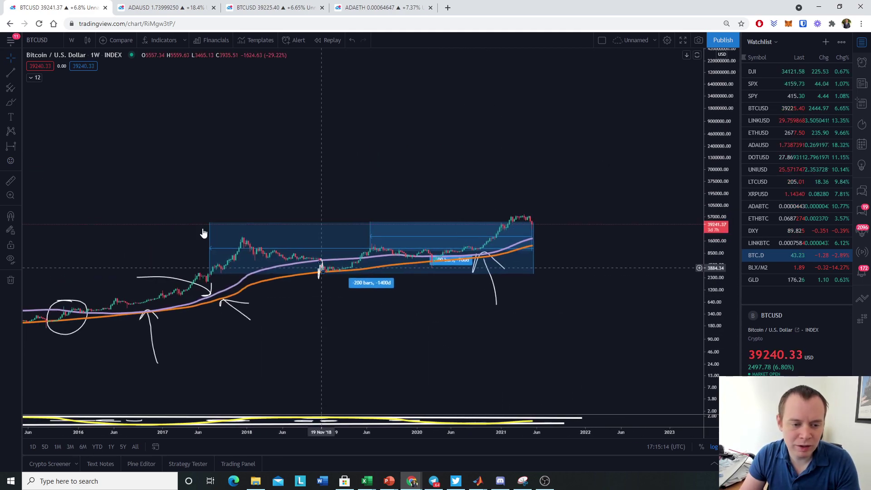
left_click(209, 259)
left_click_drag(714, 272, 692, 215)
scroll(691, 215, "up", 3)
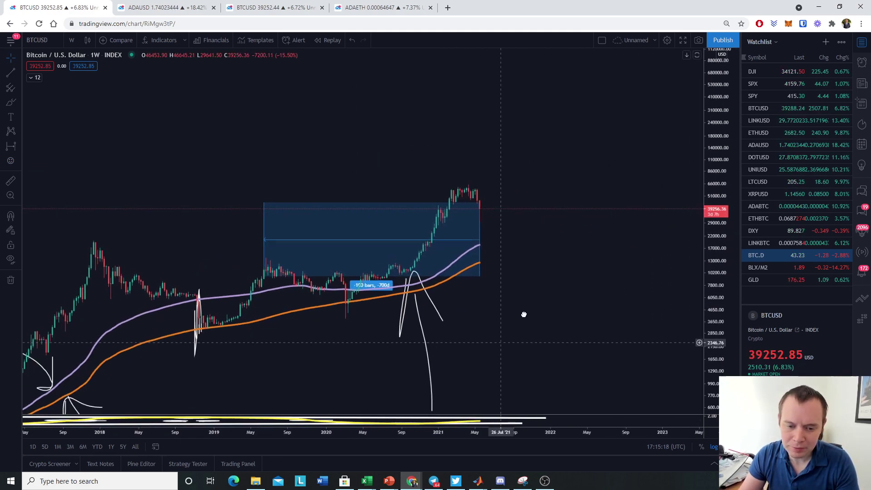
Circle the latest candle and the mid-2019 candle at the two ends of the 100-bar date range with the brush.
left_click_drag(509, 330, 591, 234)
key("alt+b")
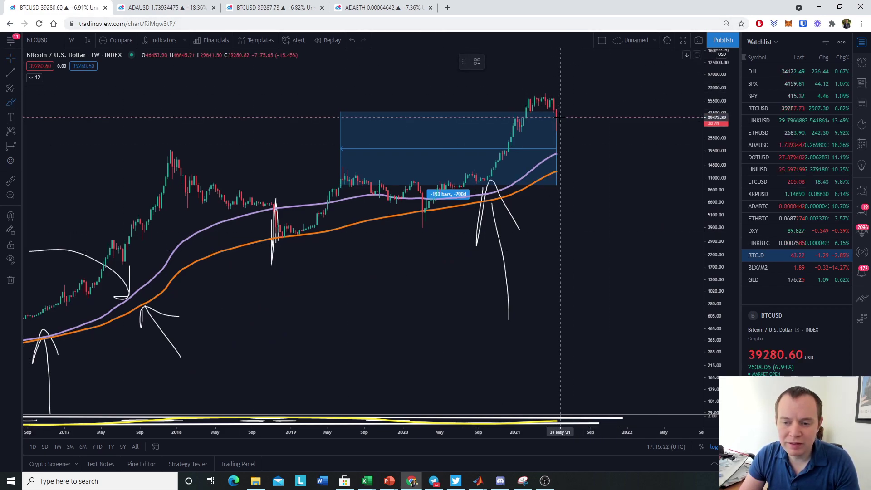
left_click_drag(562, 112, 564, 117)
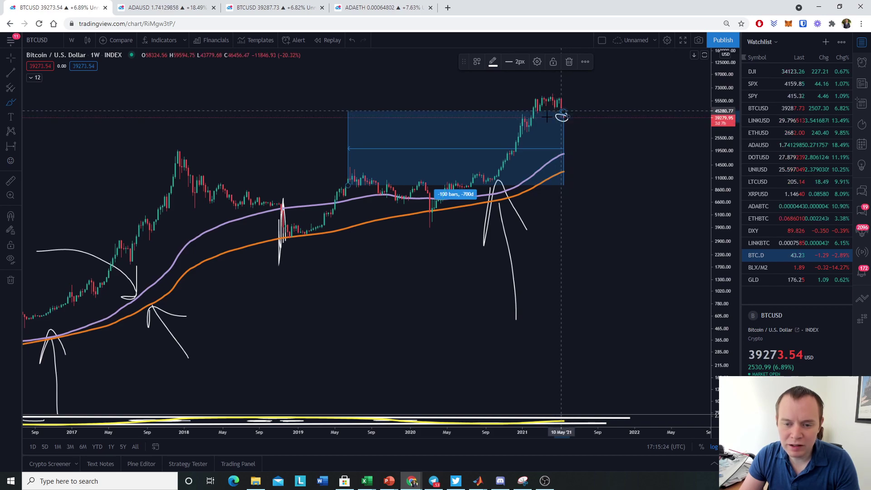
left_click_drag(346, 180, 344, 194)
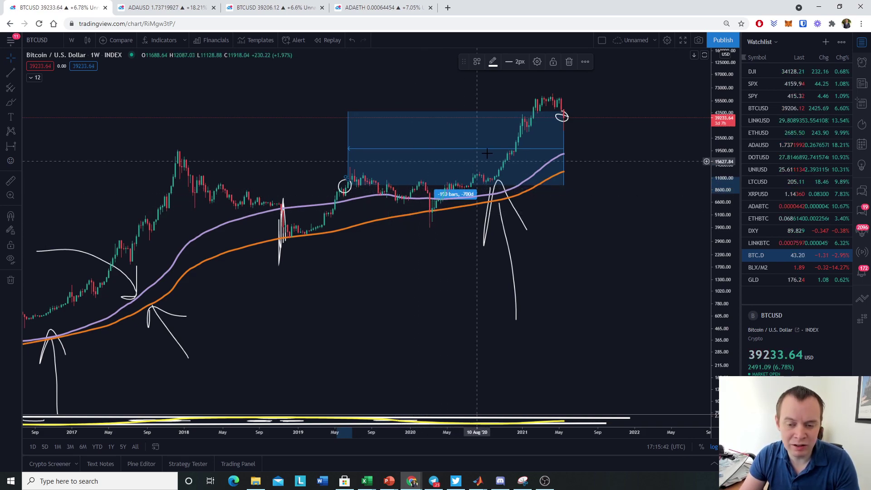
Expand the collapsed indicator pane and resize it to roughly the lower third of the chart, with its whole history in view.
left_click(18, 57)
left_click_drag(448, 253, 562, 430)
left_click_drag(186, 415, 186, 193)
scroll(526, 317, "down", 2)
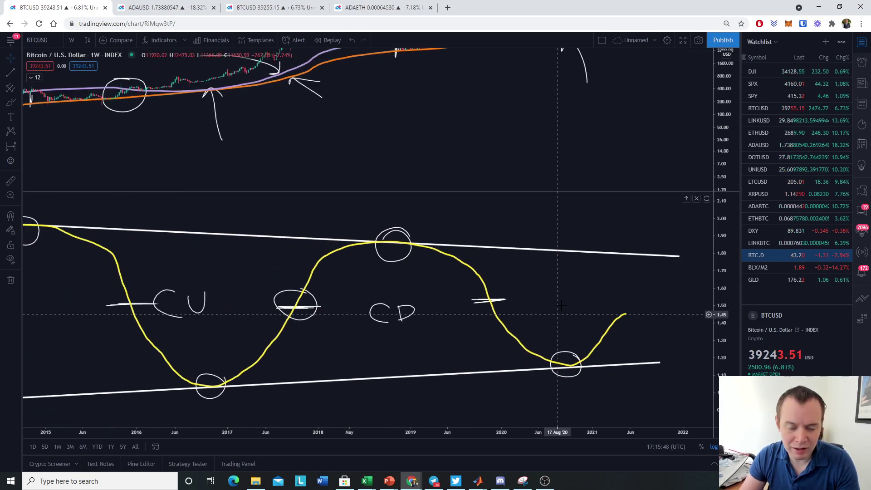
left_click_drag(599, 193, 635, 302)
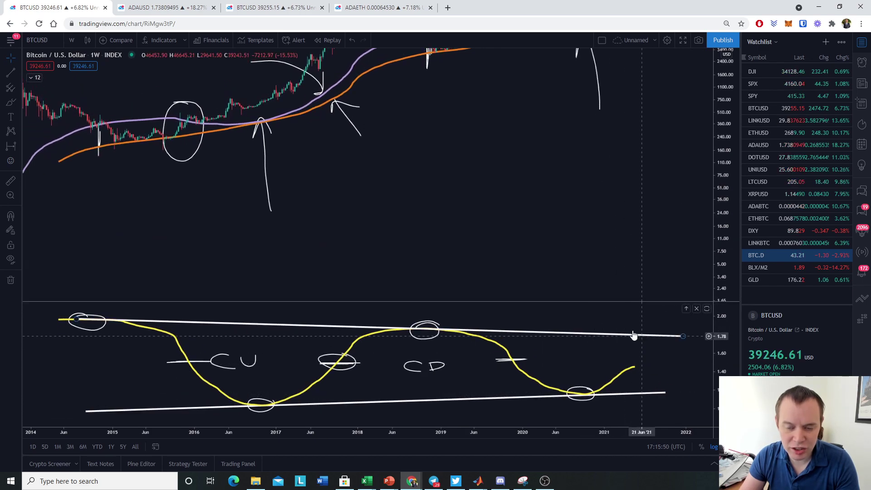
scroll(585, 381, "down", 2)
scroll(609, 354, "down", 1)
left_click_drag(610, 354, 474, 357)
Auto-fit the price scale and trace Bitcoin's 2017 rally up to its peak with brush strokes.
left_click(8, 104)
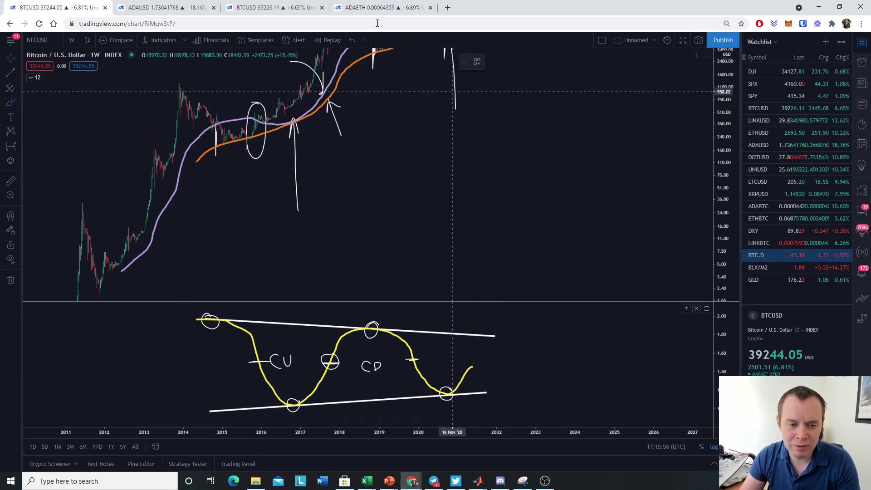
double_click(725, 172)
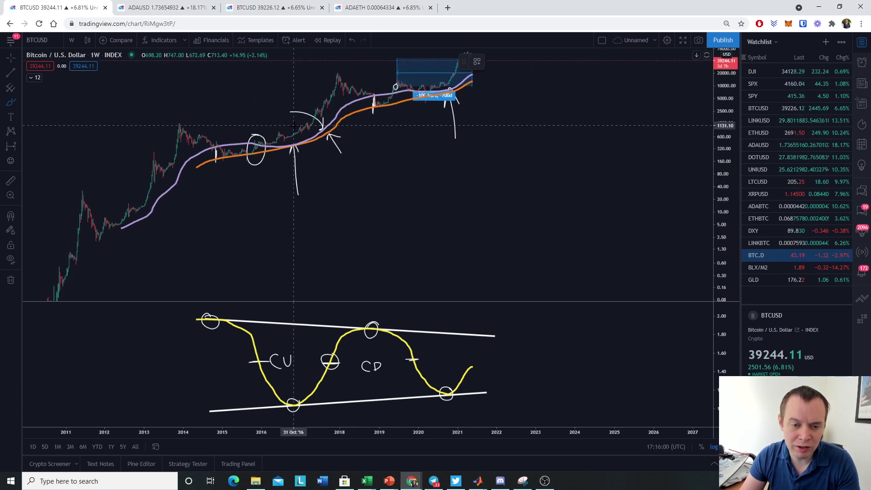
left_click_drag(297, 124, 318, 119)
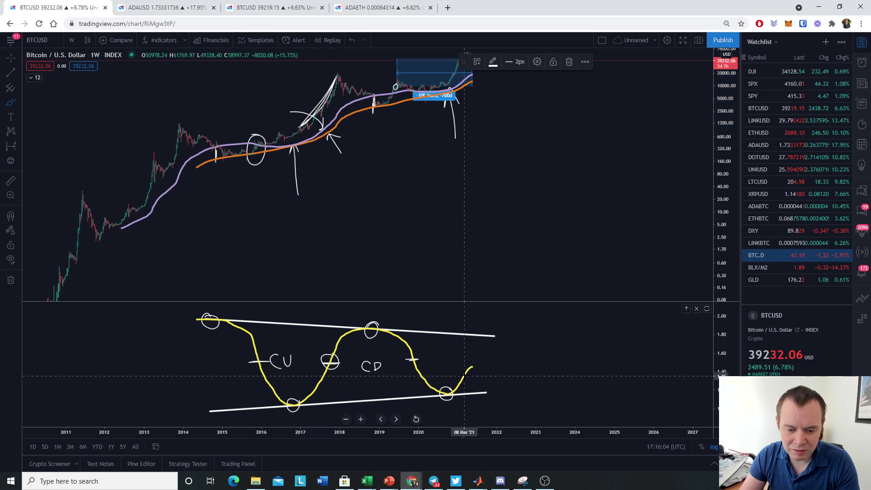
Sketch a projected indicator path with the brush from its May 2021 end up to about 1.76 in March 2022.
left_click_drag(467, 369, 472, 360)
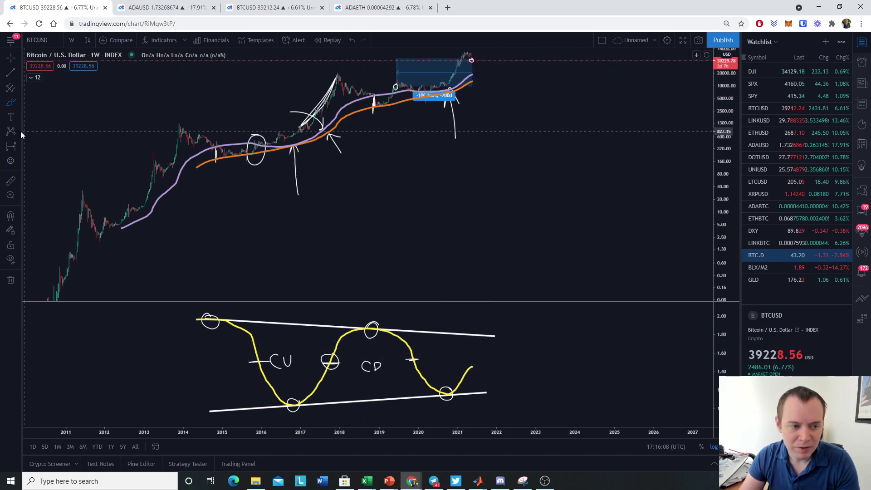
left_click(13, 107)
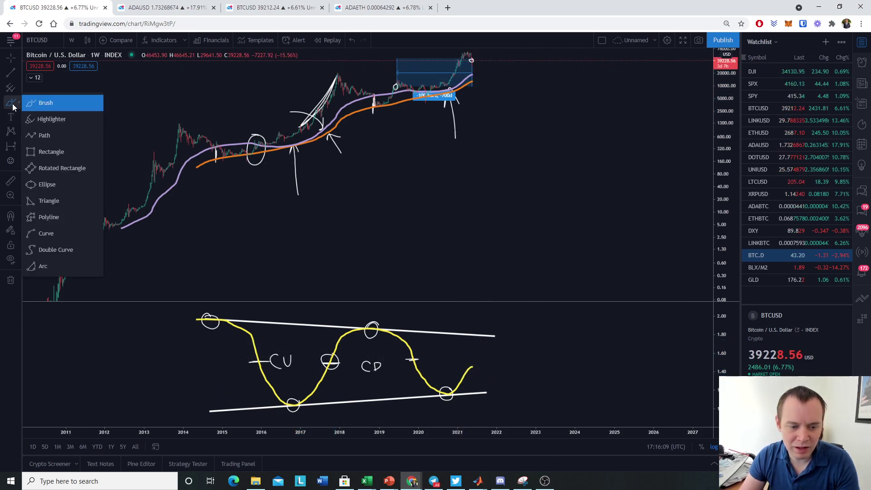
left_click(468, 369)
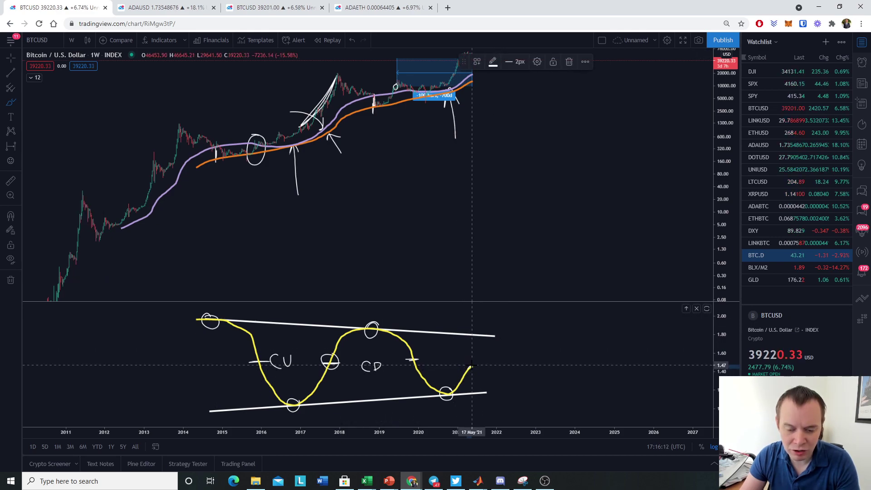
left_click_drag(488, 362, 499, 345)
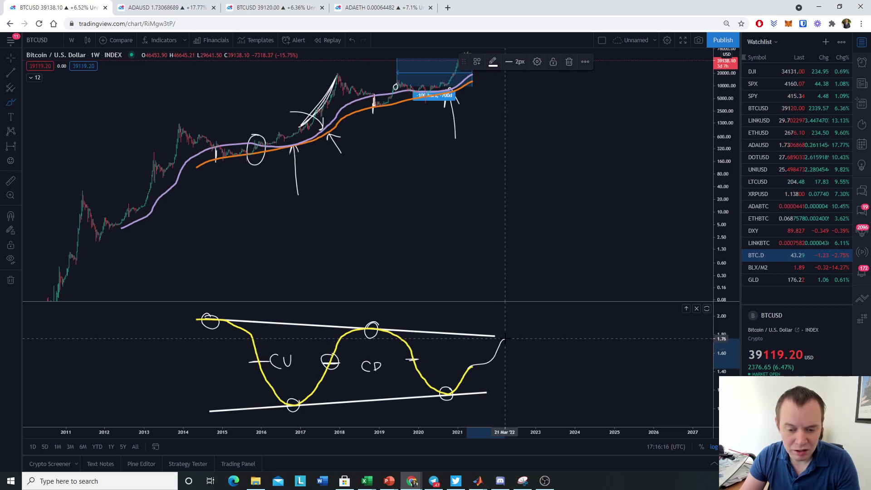
Remove the projected indicator path that extends past the May 2021 end of the ratio line.
key("Escape")
left_click(10, 56)
scroll(408, 273, "up", 2)
left_click_drag(408, 273, 519, 227)
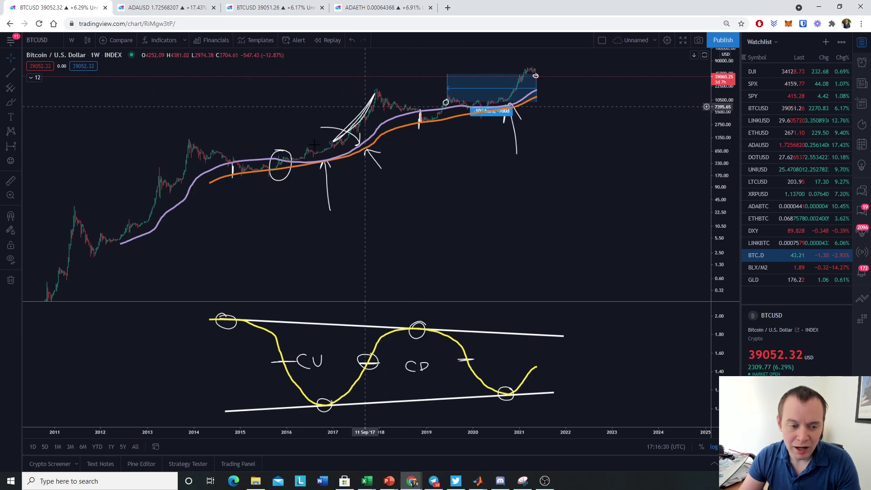
Circle Bitcoin's 2011 to early 2013 price history with the brush, and delete the circle.
left_click(8, 103)
mouse_move(116, 212)
left_mouse_down()
mouse_move(36, 268)
mouse_move(157, 206)
mouse_move(59, 211)
left_mouse_up()
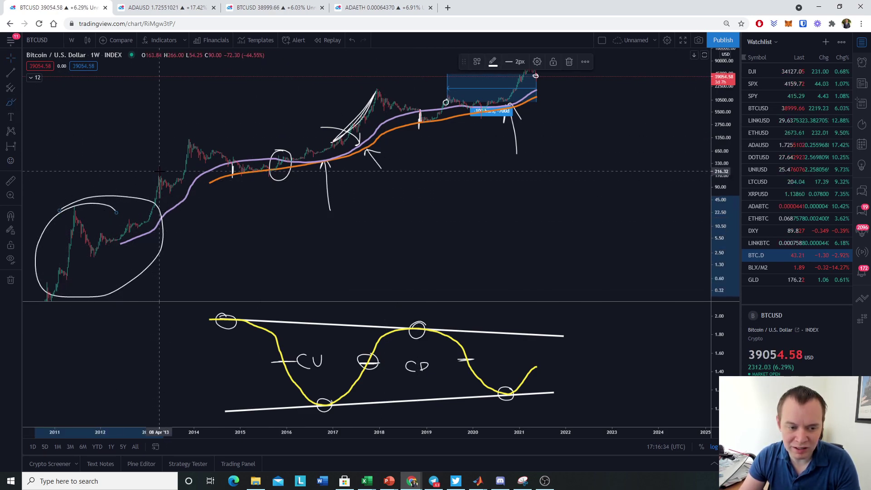
left_click(569, 62)
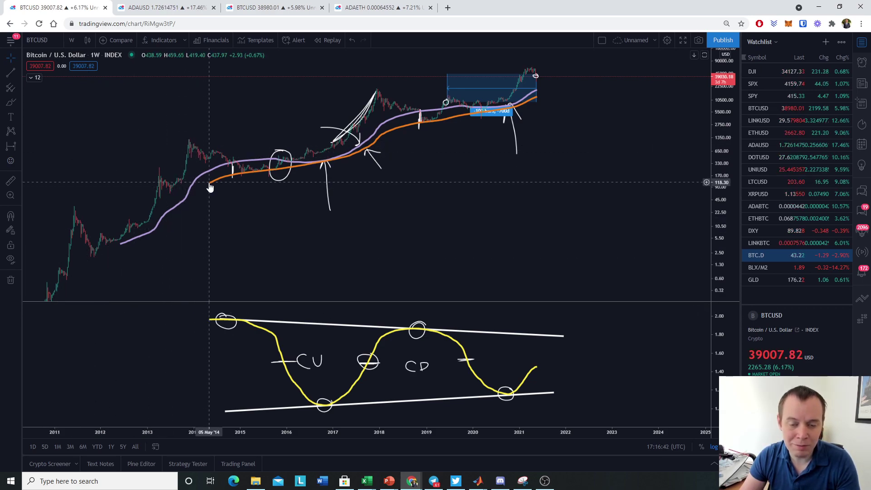
Compress the price scale until the whole price history fits, and sketch a short flattening extension of the indicator past May 2021.
mouse_move(247, 366)
left_mouse_down()
mouse_move(255, 357)
mouse_move(272, 362)
mouse_move(256, 357)
left_mouse_up()
scroll(256, 357, "down", 2)
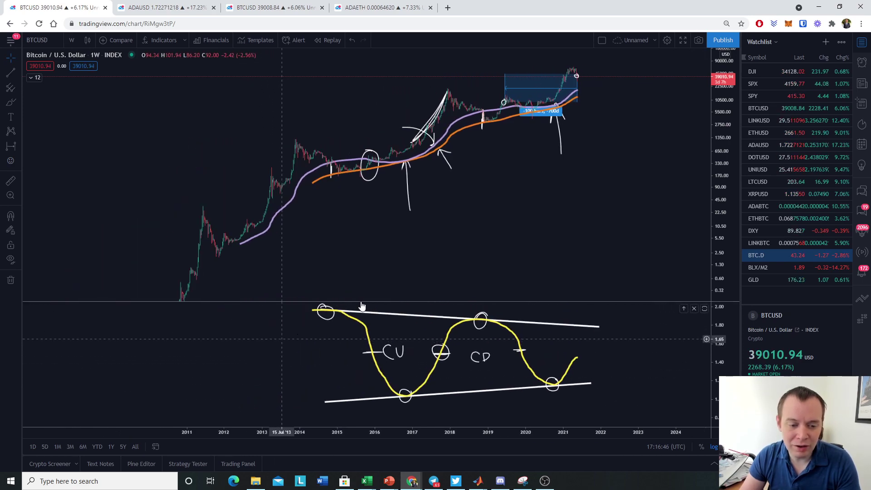
left_click_drag(718, 91, 719, 150)
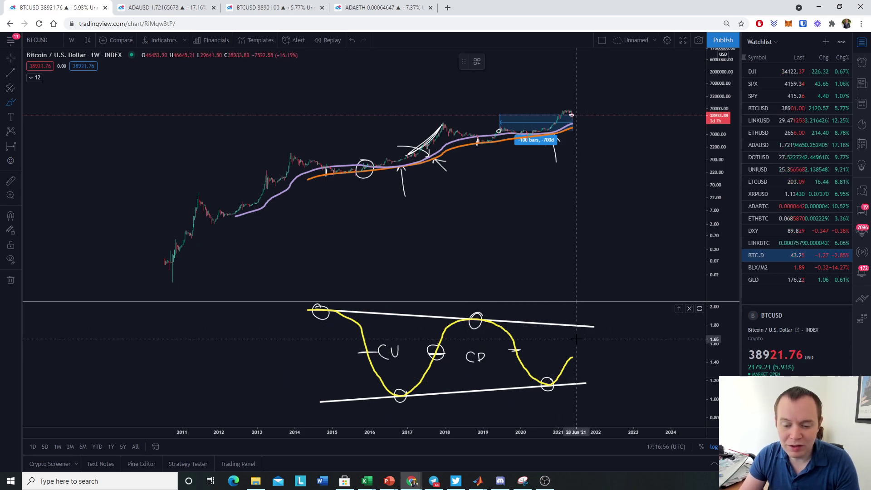
left_click(565, 369)
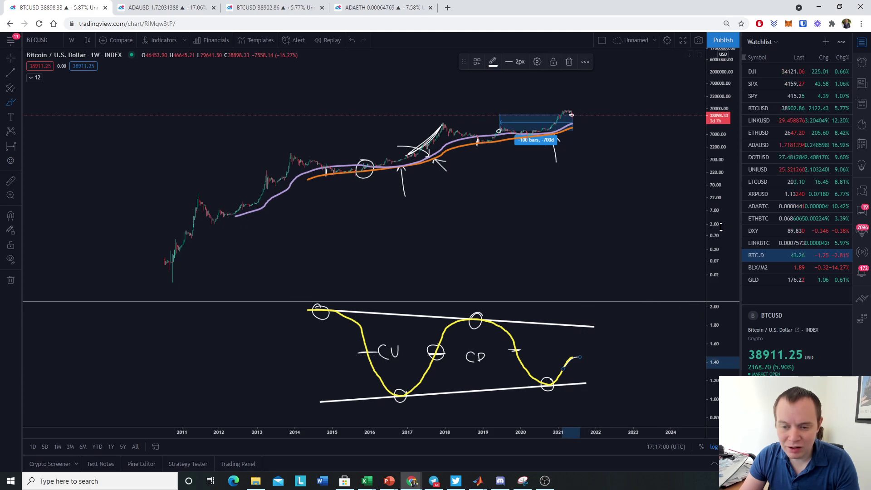
Sketch a choppy price path from the latest candle to about 32,000 in late 2021, and retrace the indicator's flat extension.
scroll(563, 167, "up", 2)
scroll(563, 168, "up", 3)
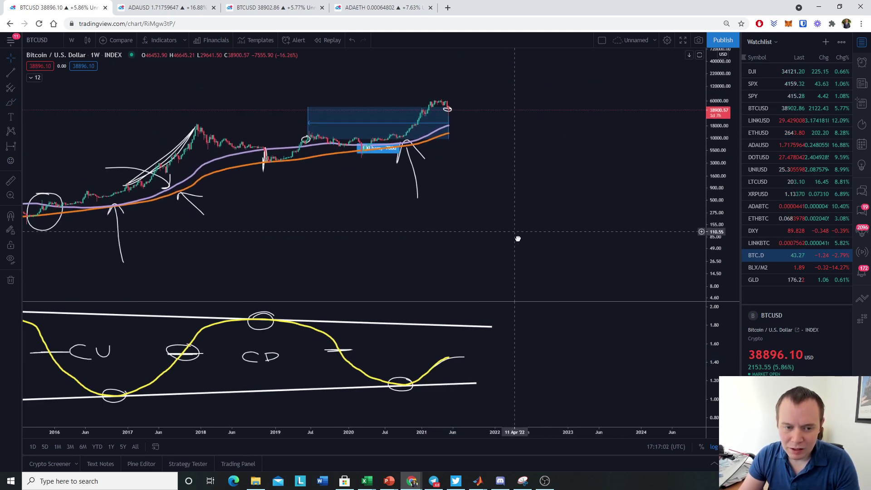
left_click_drag(550, 262, 582, 202)
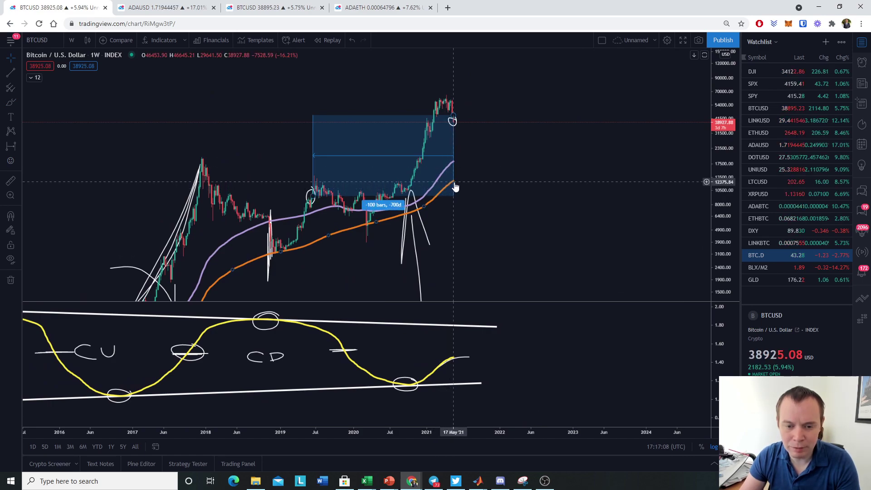
scroll(496, 178, "down", 2)
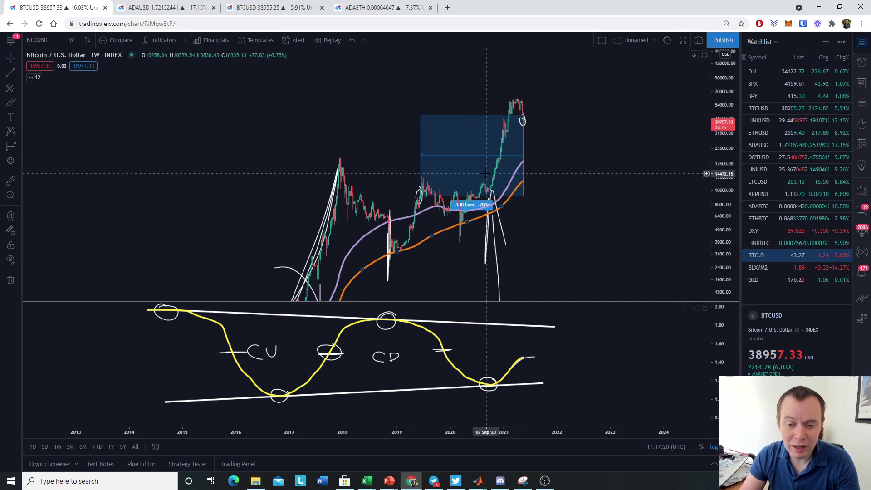
left_click(10, 102)
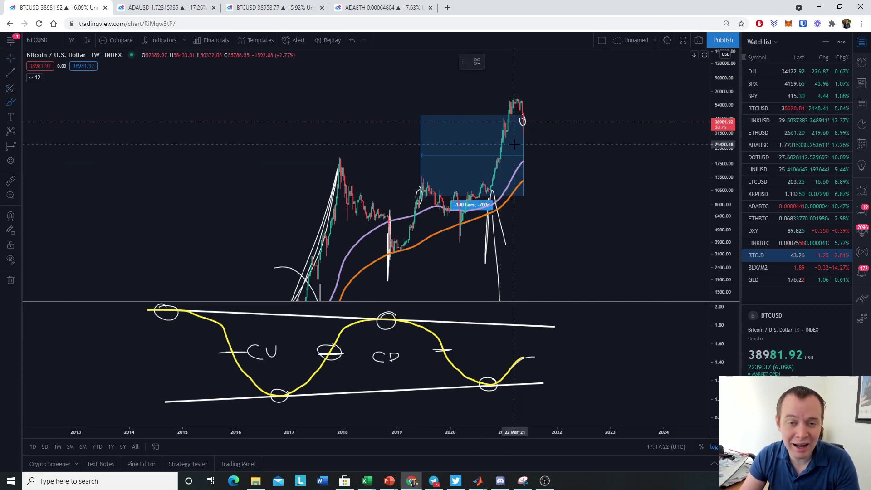
mouse_move(523, 108)
left_mouse_down()
mouse_move(524, 131)
mouse_move(527, 121)
mouse_move(549, 131)
left_mouse_up()
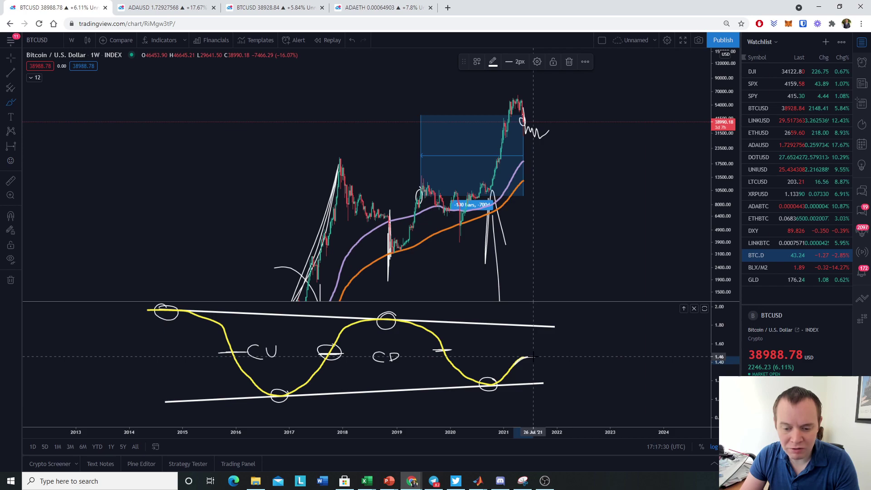
left_click_drag(541, 356, 542, 356)
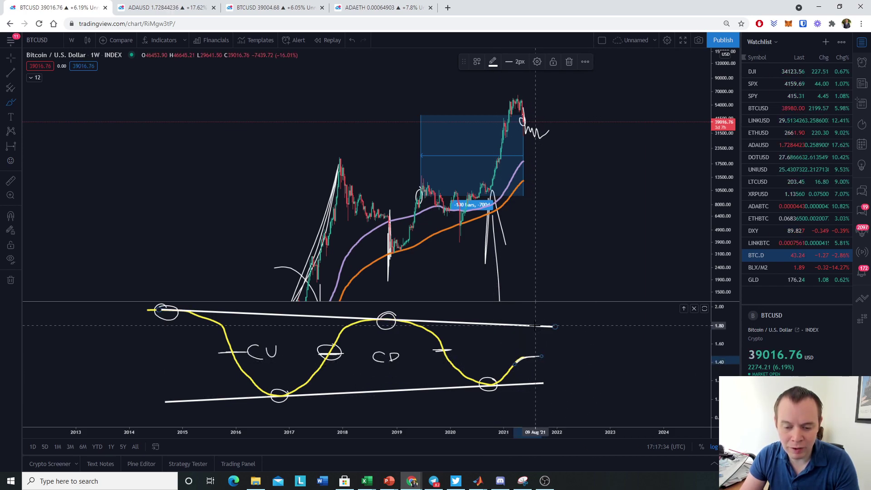
Continue the indicator projection up to the descending upper trendline around March 2022 and circle the meeting point.
scroll(531, 326, "down", 3)
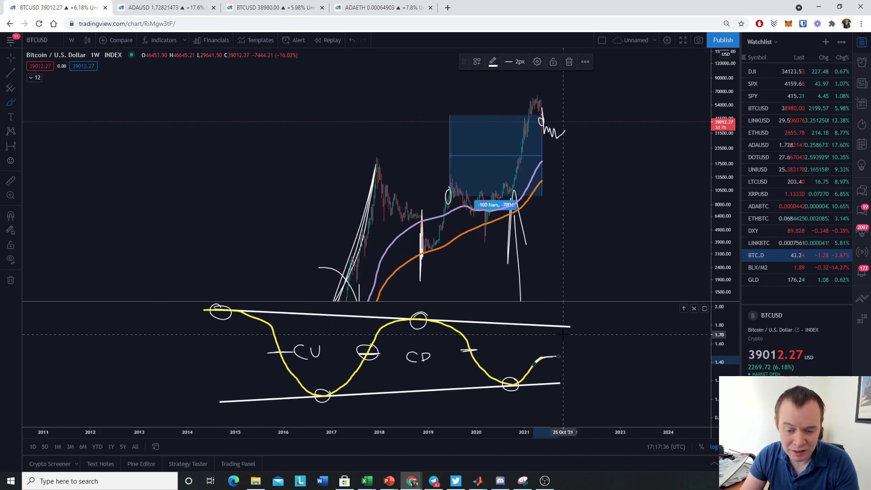
left_click_drag(572, 358, 602, 332)
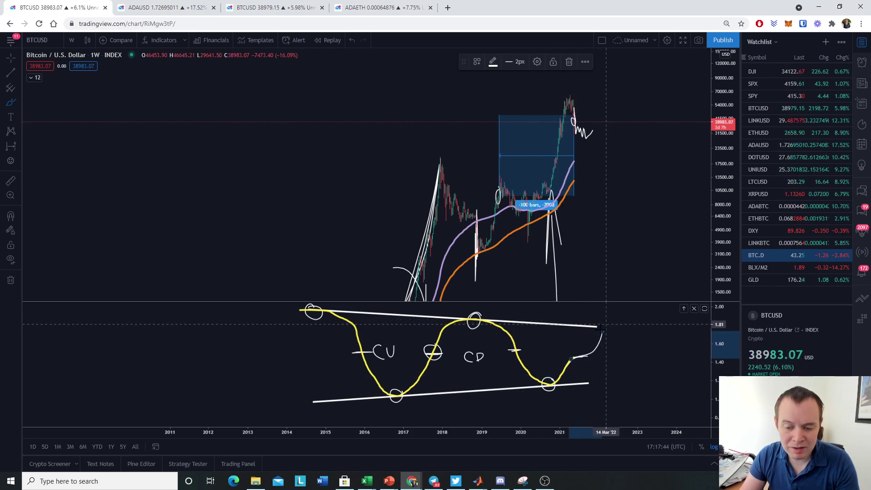
mouse_move(604, 327)
left_mouse_down()
mouse_move(597, 334)
mouse_move(613, 321)
left_mouse_up()
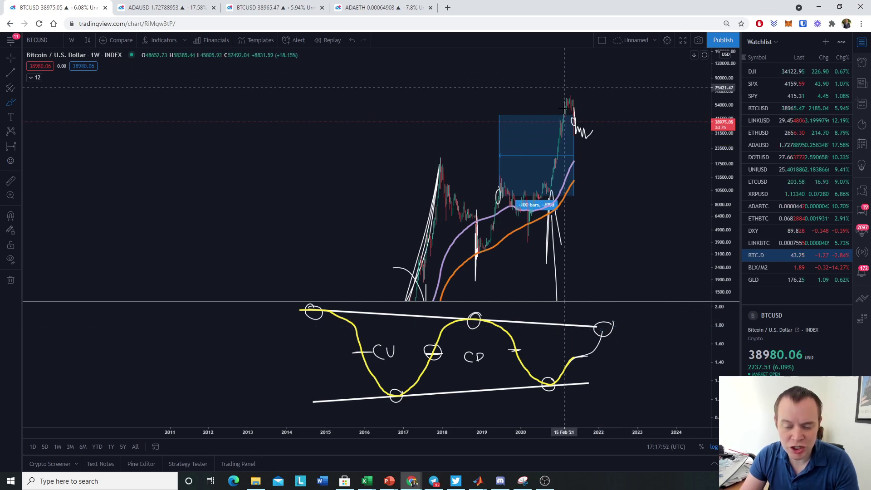
Enlarge the indicator pane to most of the chart's height and remove all drawings.
scroll(590, 351, "up", 1)
scroll(591, 352, "up", 1)
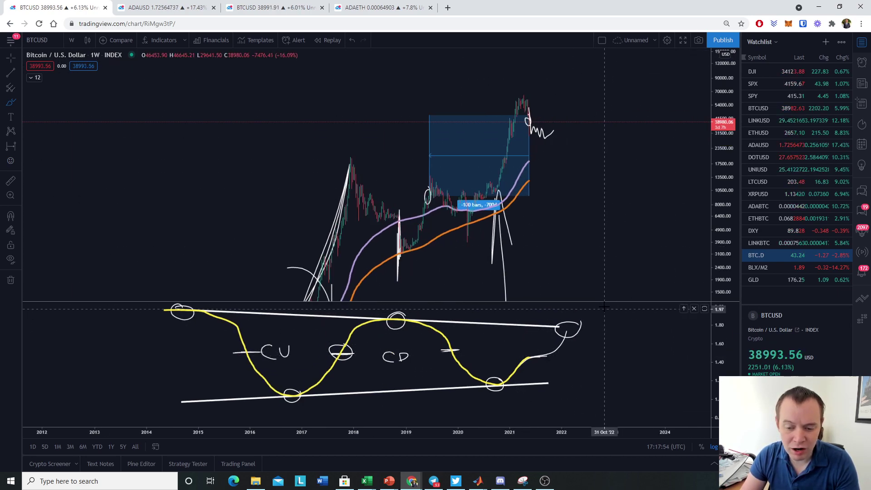
left_click_drag(604, 299, 606, 160)
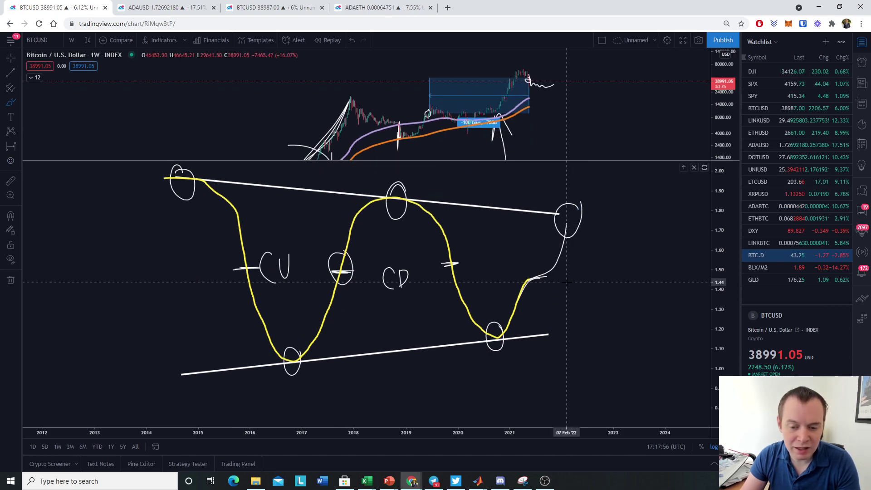
right_click(607, 352)
left_click(644, 430)
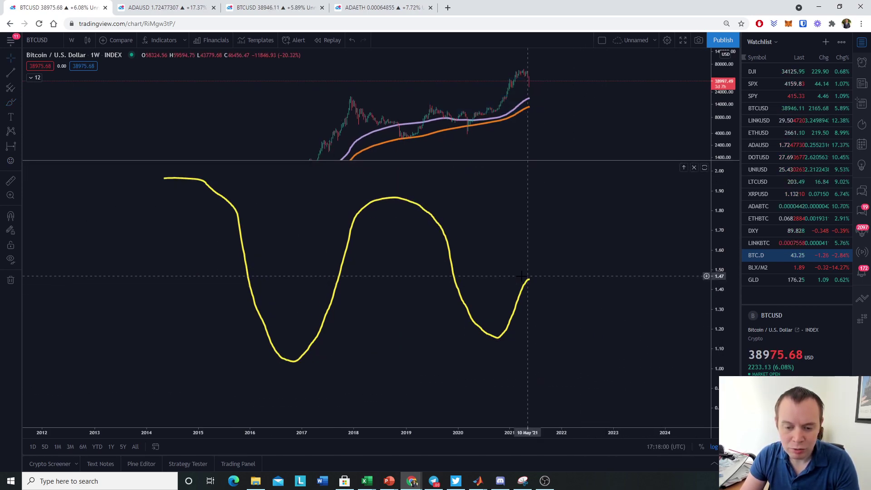
Mark the 1.60 level and the indicator's latest value, about 1.46, with short horizontal brush strokes.
left_click(10, 103)
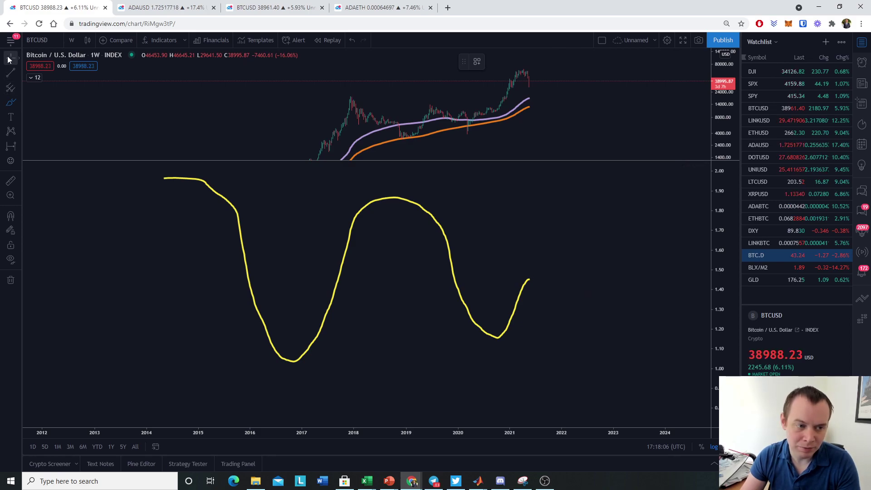
left_click_drag(332, 235, 372, 245)
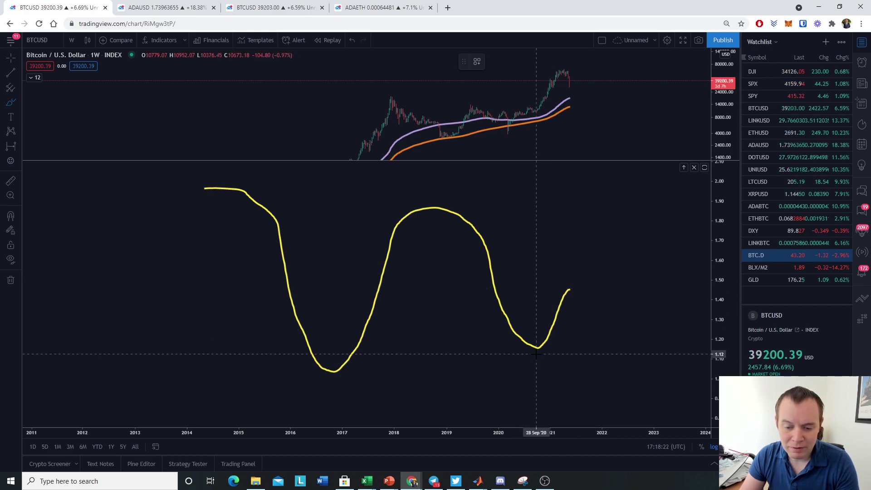
mouse_move(589, 259)
left_mouse_down()
mouse_move(548, 258)
mouse_move(597, 258)
left_mouse_up()
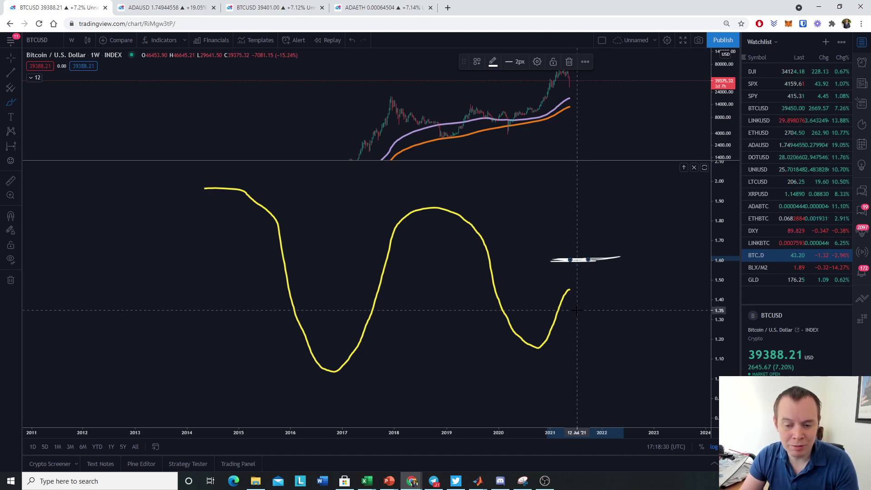
left_click_drag(569, 288, 571, 287)
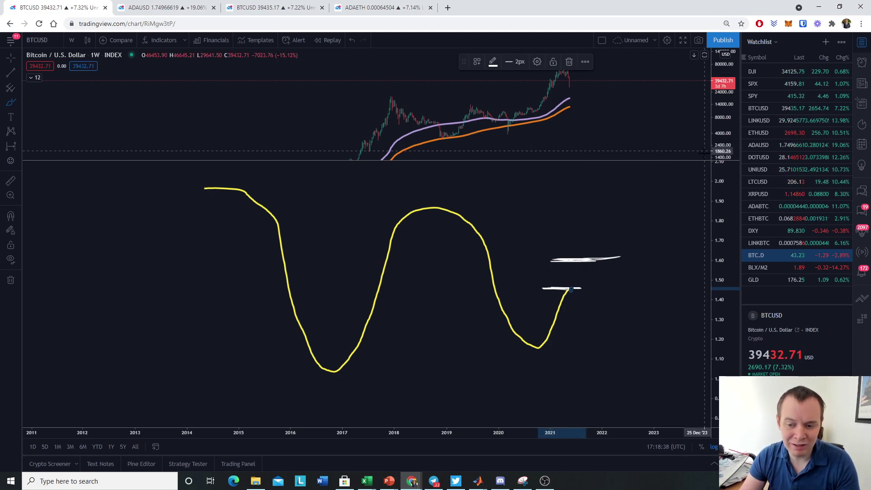
Maximize the price pane and draw curved brush arrows along Bitcoin's 2019 rally and its 2020–2021 rally.
left_click(701, 167)
scroll(363, 226, "up", 5)
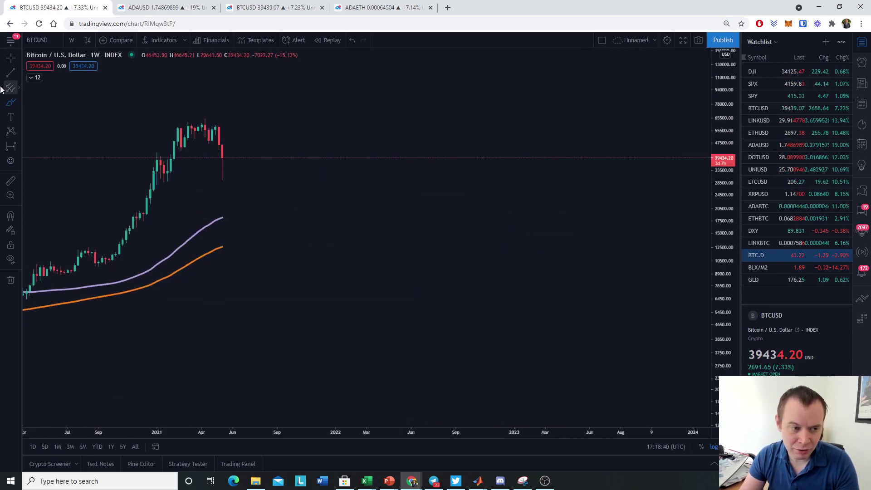
left_click_drag(172, 150, 485, 130)
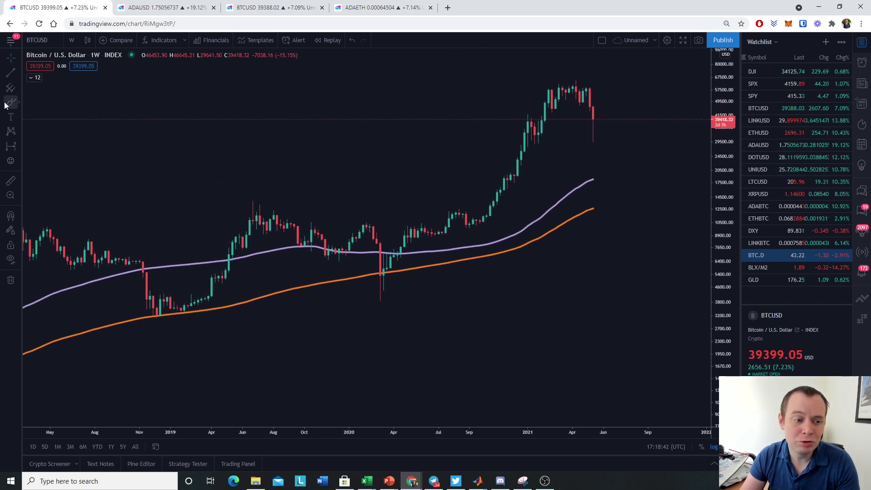
left_click(10, 102)
mouse_move(154, 303)
left_mouse_down()
mouse_move(248, 229)
mouse_move(266, 174)
mouse_move(234, 182)
left_mouse_up()
mouse_move(349, 263)
left_mouse_down()
mouse_move(458, 236)
mouse_move(551, 103)
mouse_move(492, 110)
left_mouse_up()
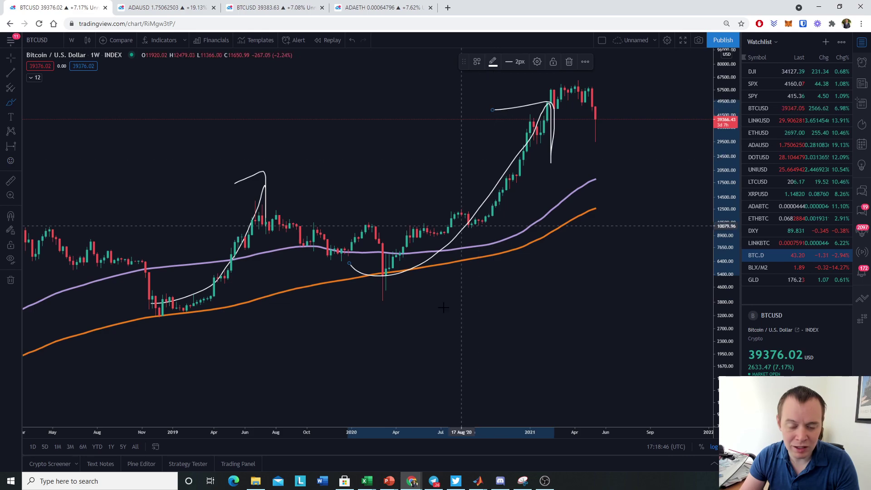
Sketch forward extensions of both moving averages with the brush, carrying the 100-week line up to about 42,000 in March 2022.
left_click(11, 58)
scroll(649, 319, "down", 5)
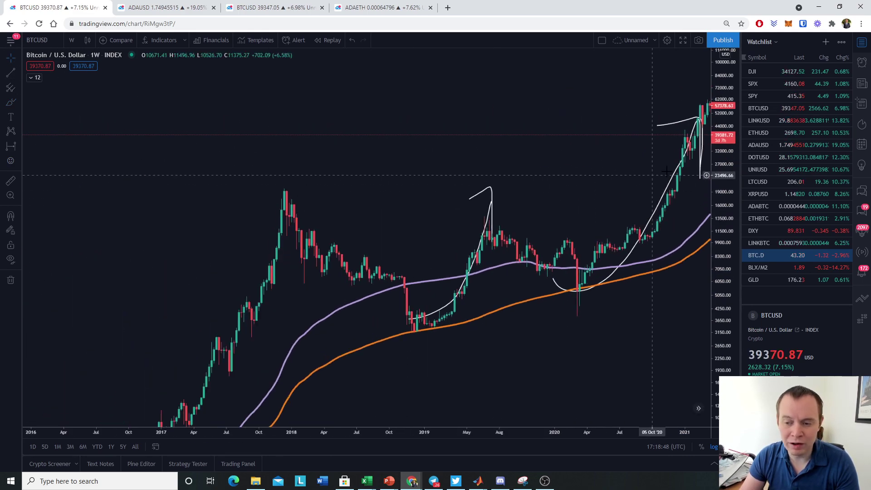
left_click_drag(650, 319, 475, 357)
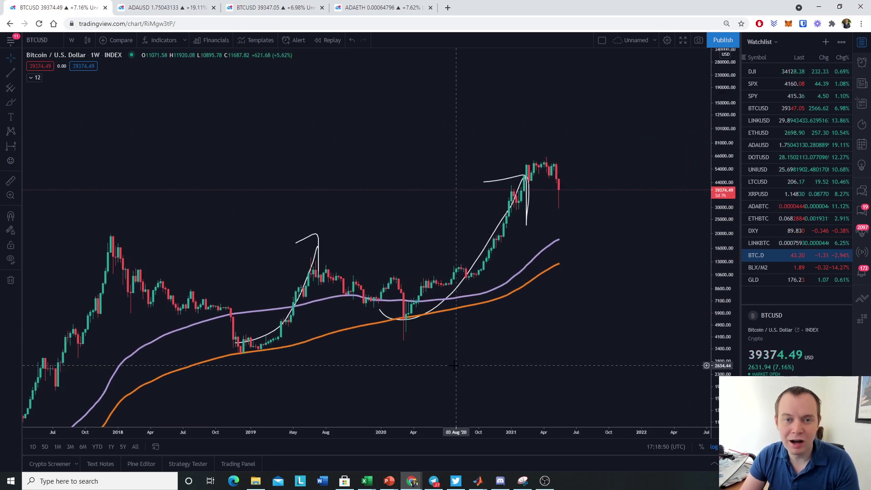
scroll(554, 289, "down", 4)
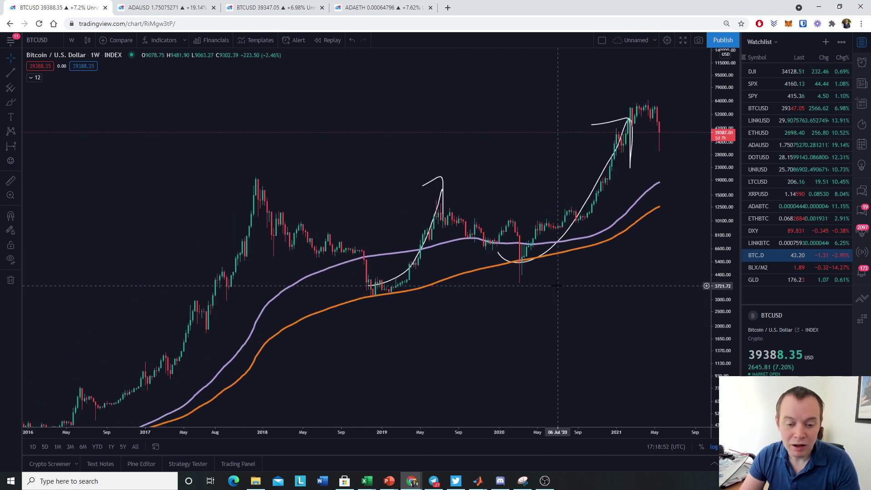
left_click_drag(609, 292, 581, 252)
scroll(580, 252, "down", 6)
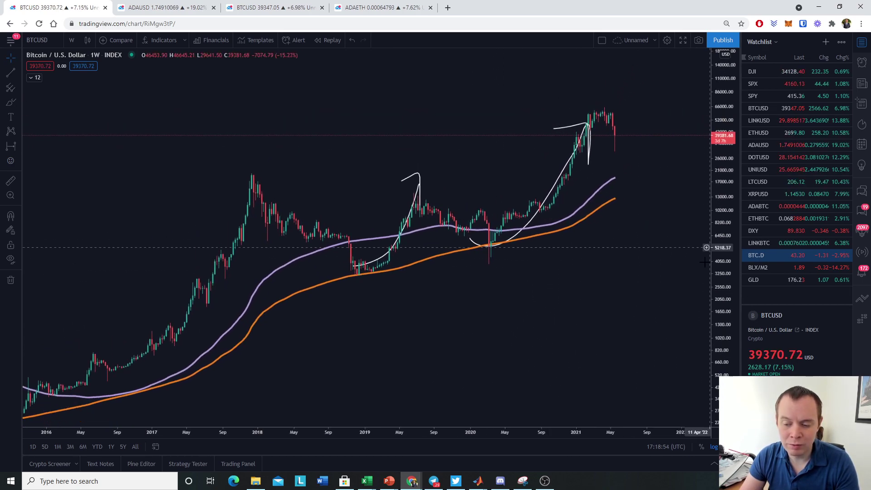
left_click_drag(604, 287, 459, 321)
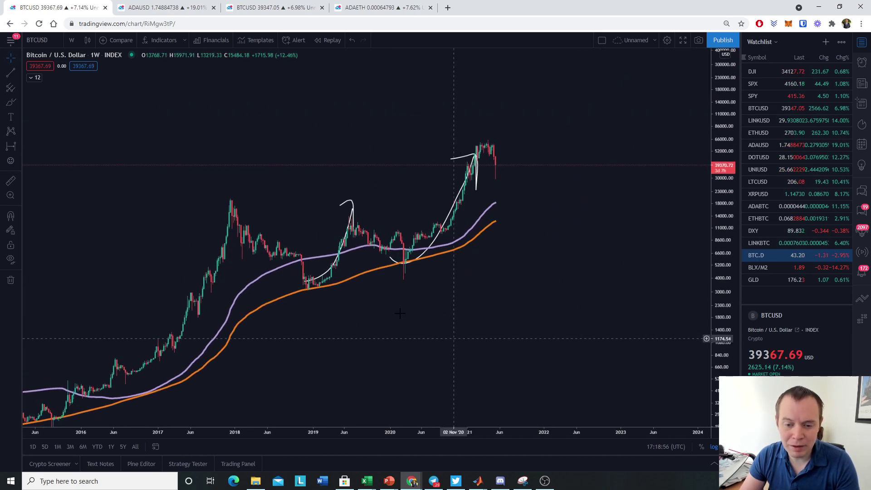
mouse_move(492, 205)
left_mouse_down()
mouse_move(512, 200)
mouse_move(513, 210)
mouse_move(562, 162)
left_mouse_up()
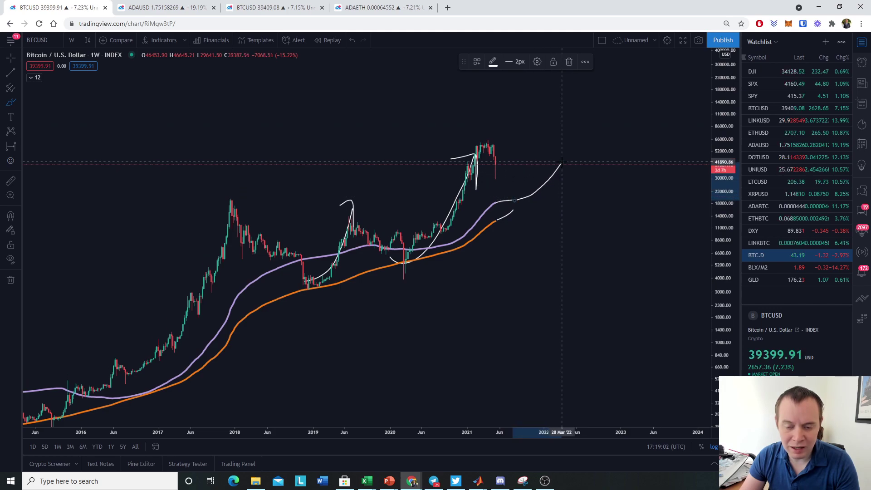
Delete the steep extension of the 100-week average and clear all remaining drawings from the chart.
key("Delete")
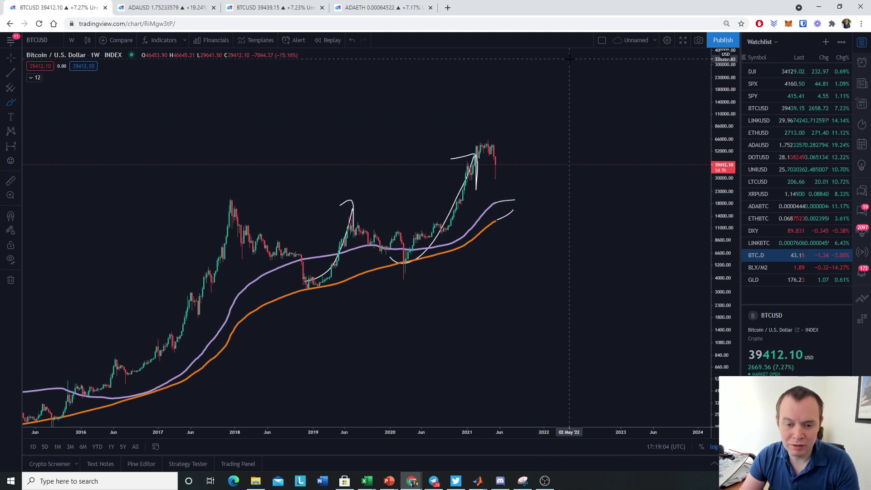
right_click(567, 382)
left_click(603, 430)
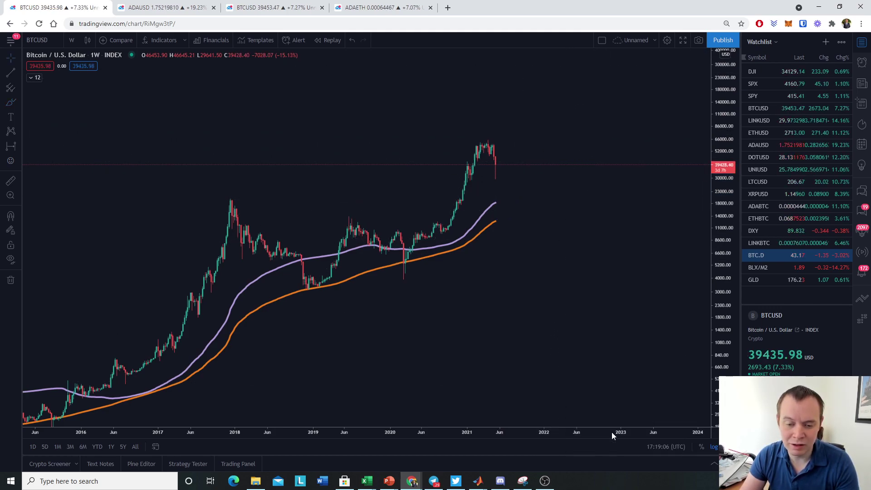
left_click_drag(90, 127, 217, 195)
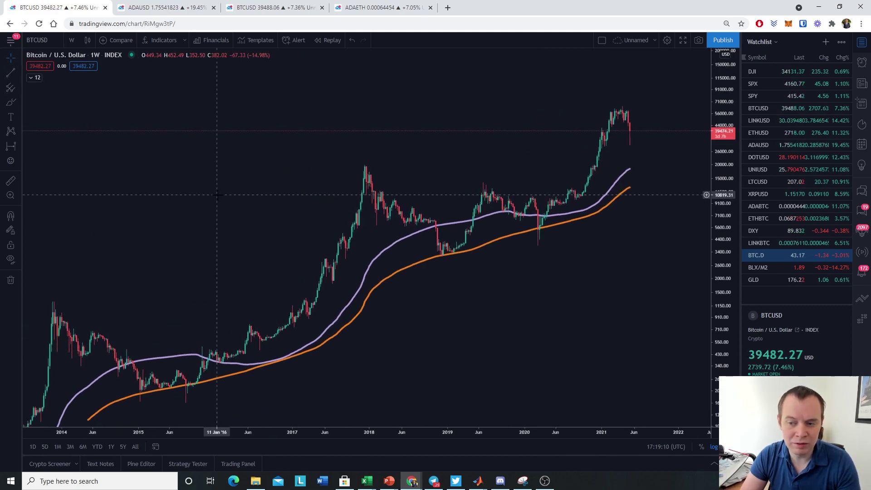